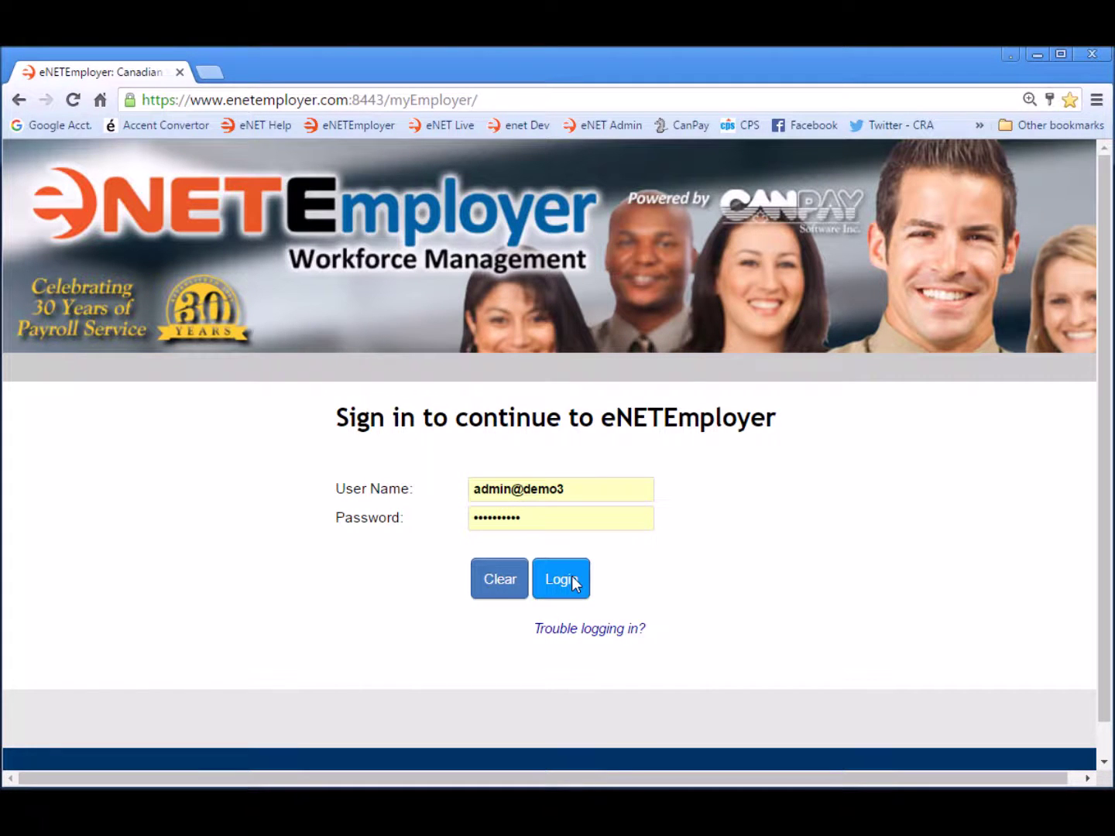
Step: Log in with the filled-in credentials and open the Deductions screen of the current payroll in the Payroll service
{"action": "left_click", "coordinate": [569, 579]}
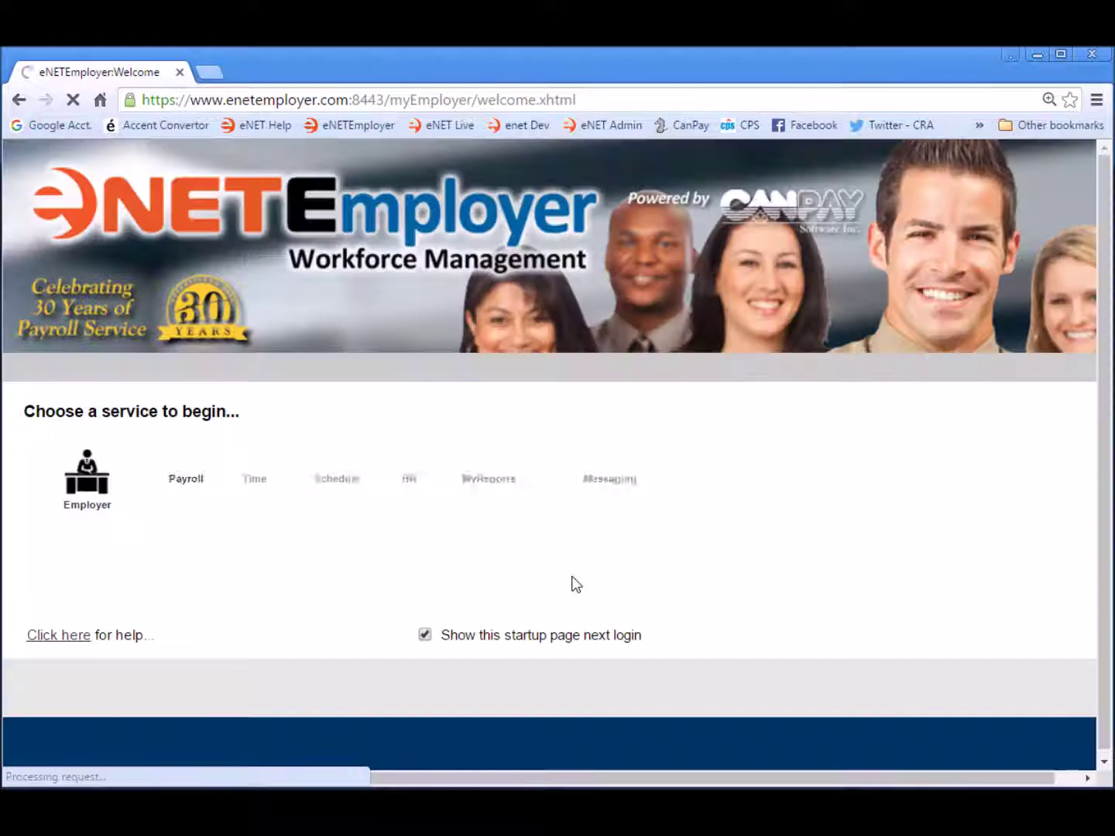
{"action": "left_click", "coordinate": [171, 484]}
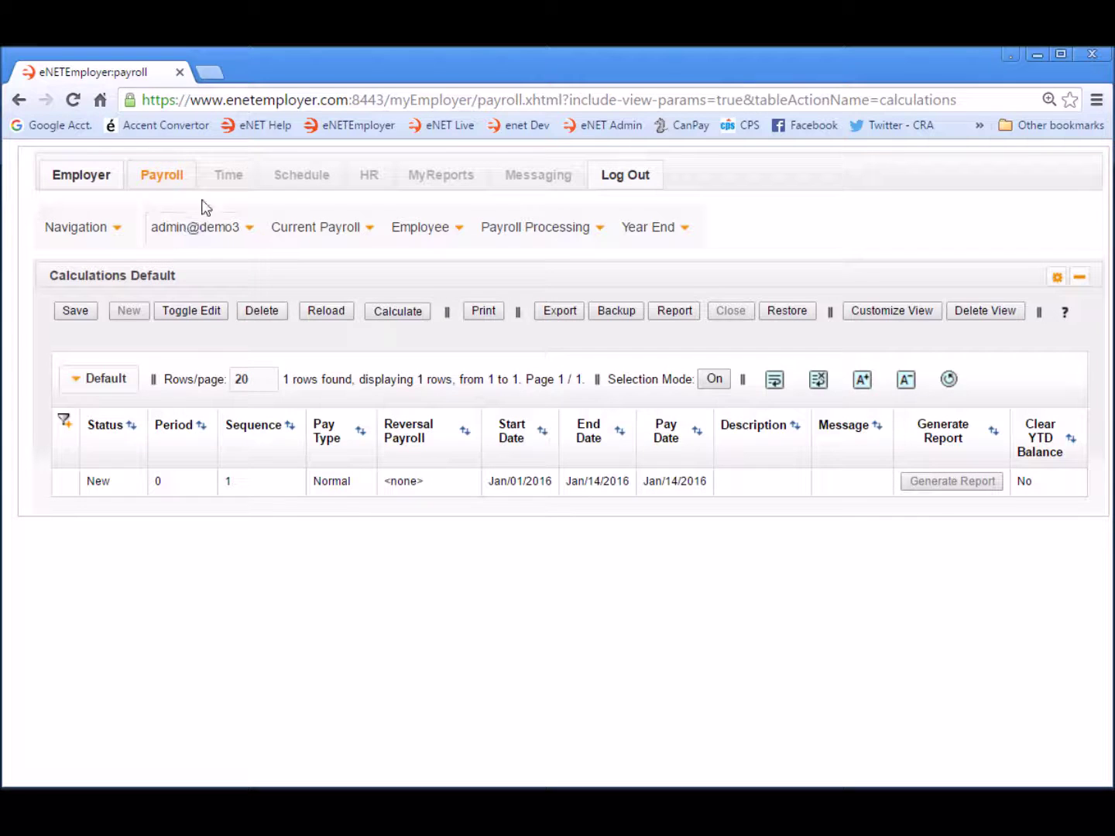
{"action": "left_click", "coordinate": [343, 227]}
{"action": "left_click", "coordinate": [366, 467]}
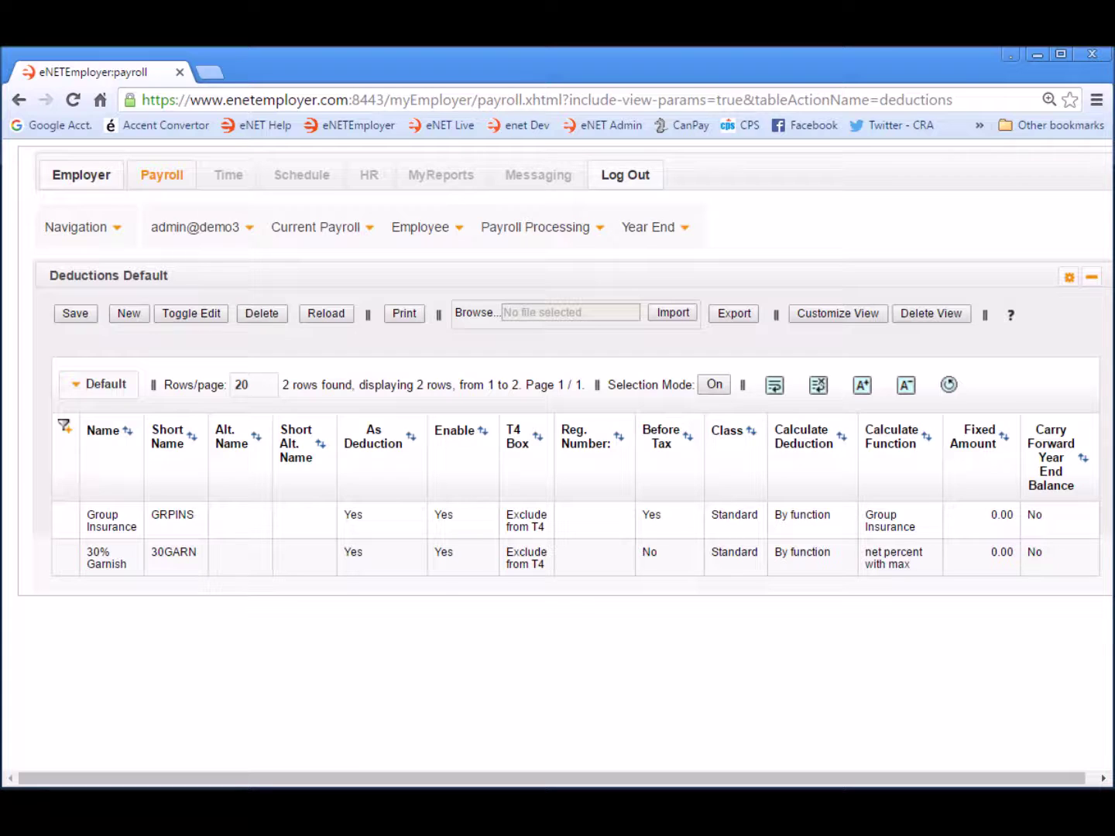
Step: Select the Group Insurance deduction row and the 30% Garnish row in turn to examine their settings
{"action": "left_click", "coordinate": [602, 536]}
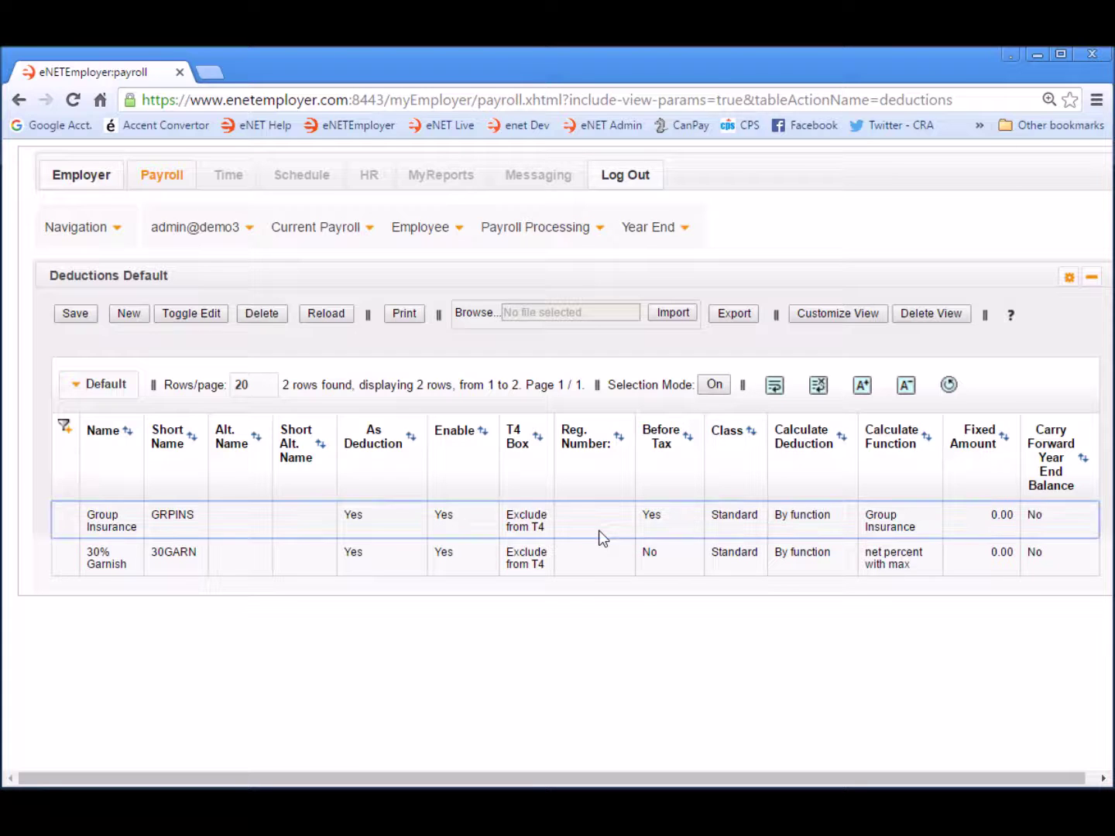
{"action": "left_click", "coordinate": [602, 534]}
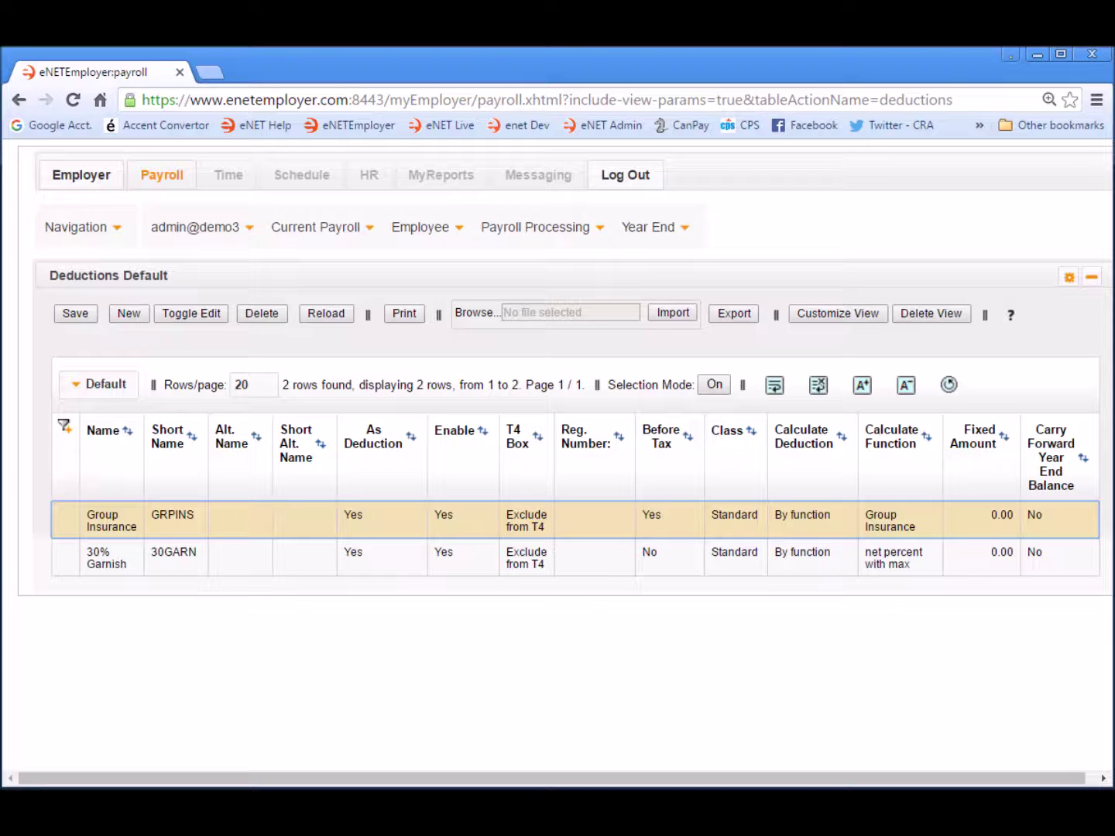
{"action": "left_click", "coordinate": [591, 566]}
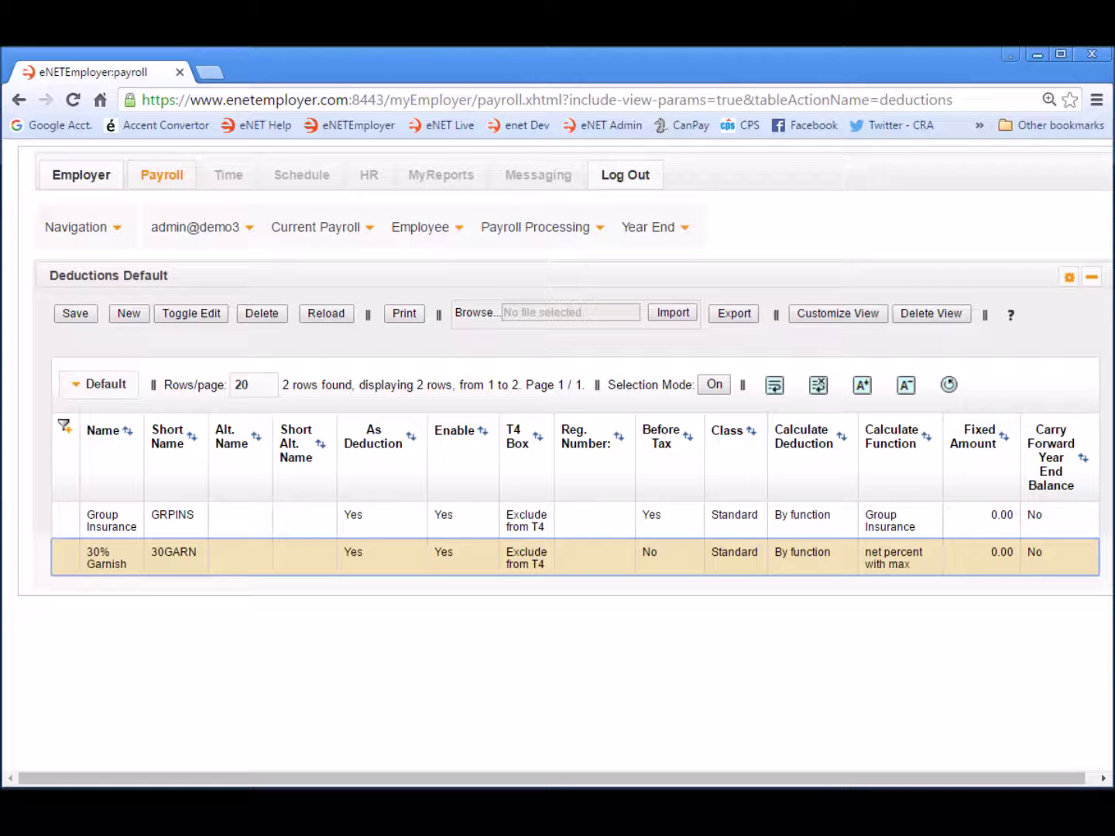
Step: Open the Group Insurance deduction for editing and review its T4 Box and Calculate Deduction options, keeping Exclude from T4 selected
{"action": "double_click", "coordinate": [596, 519]}
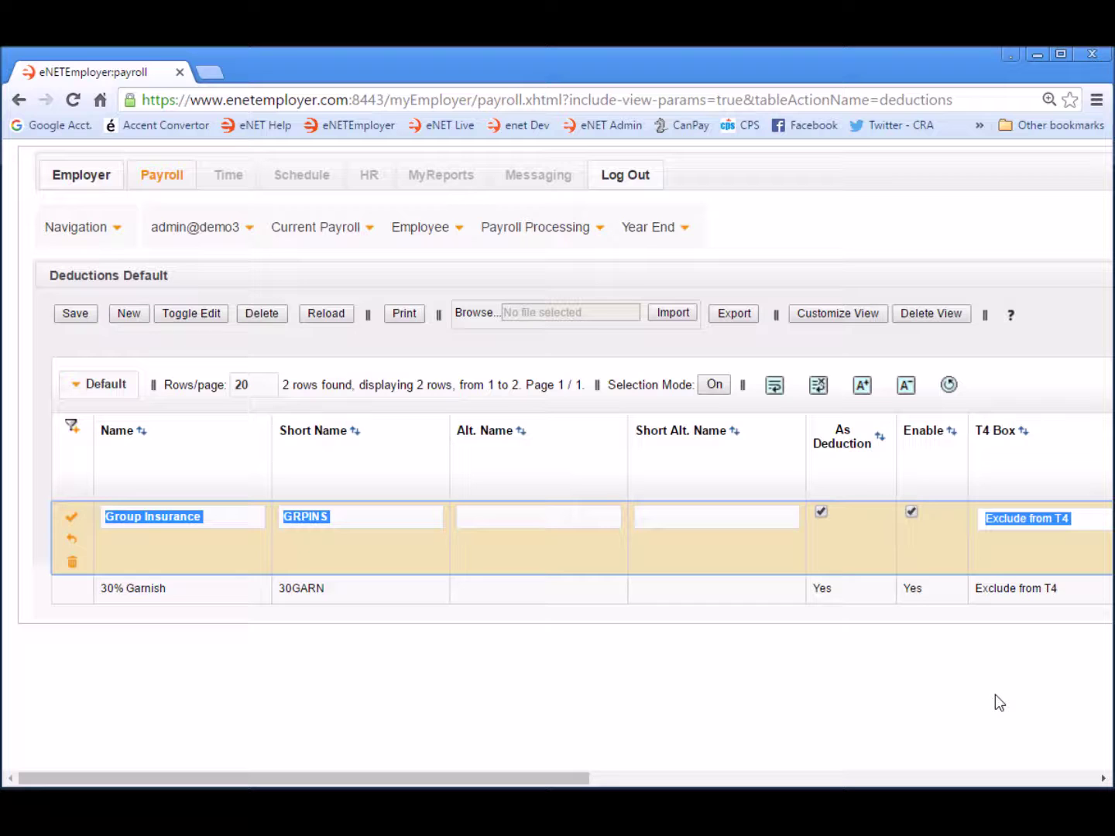
{"action": "left_click", "coordinate": [1103, 778]}
{"action": "double_click", "coordinate": [1104, 777]}
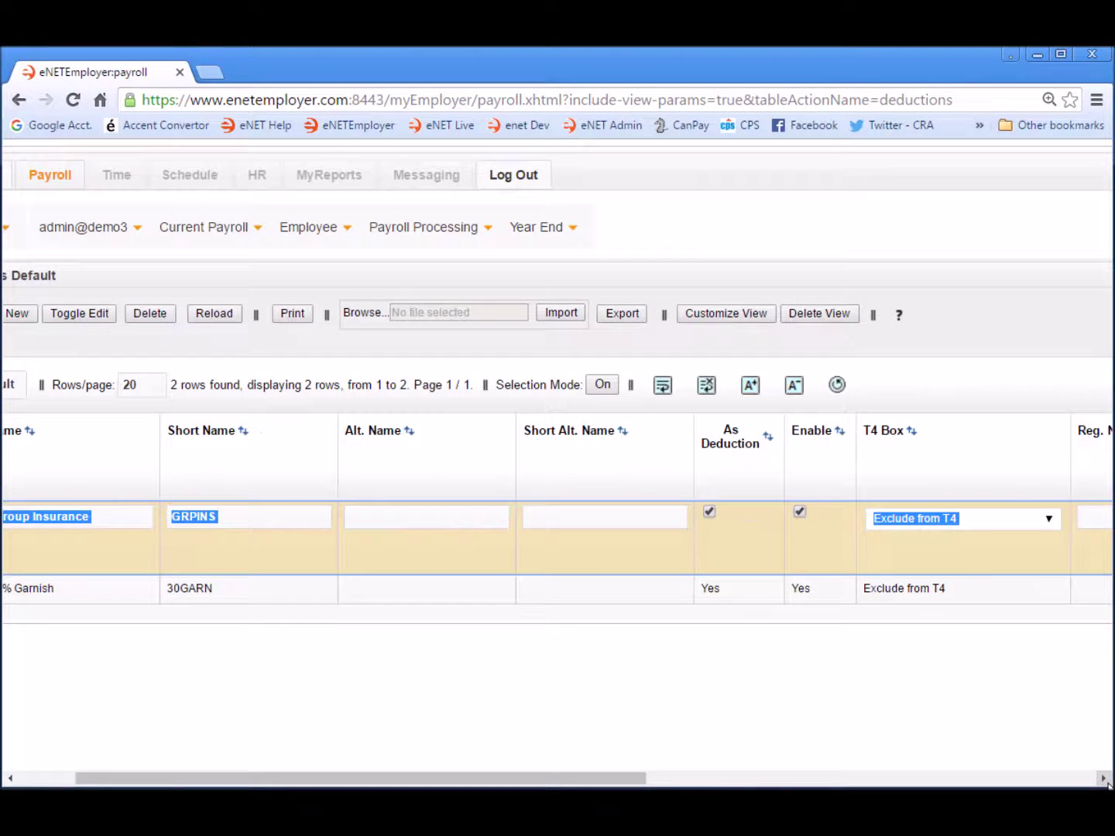
{"action": "left_click", "coordinate": [1049, 520]}
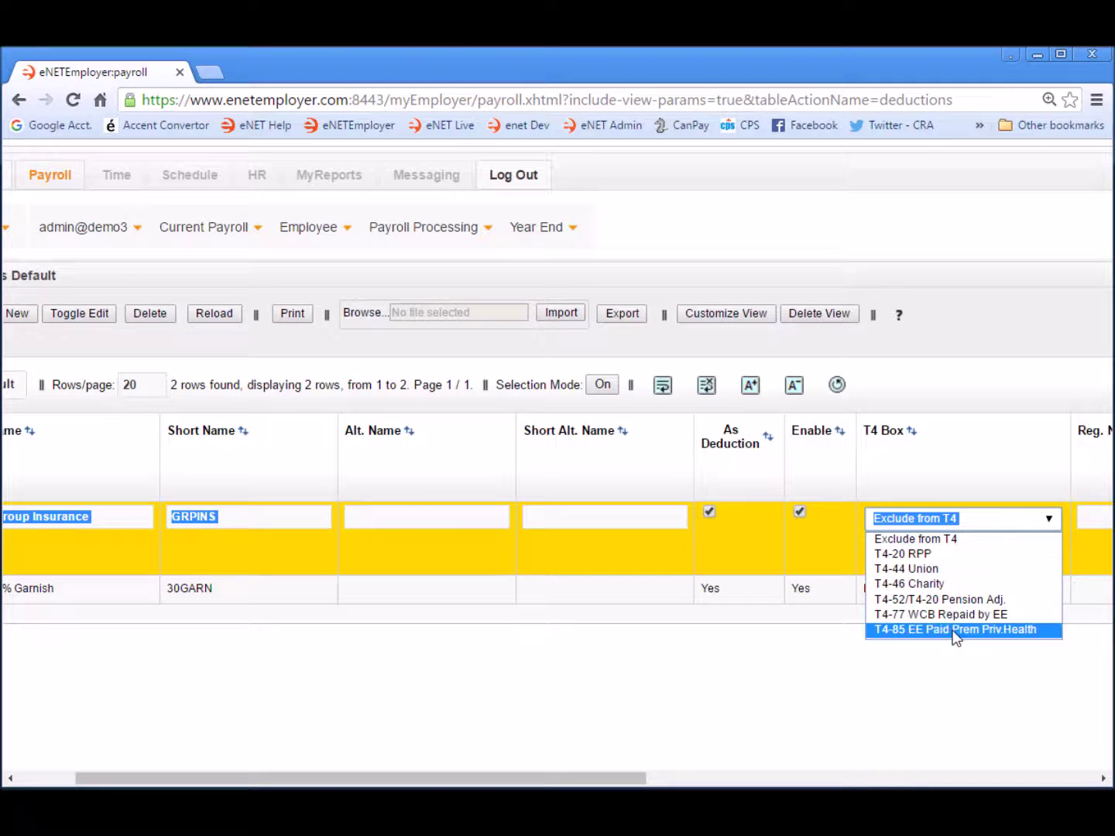
{"action": "left_click", "coordinate": [973, 540]}
{"action": "left_click", "coordinate": [1075, 778]}
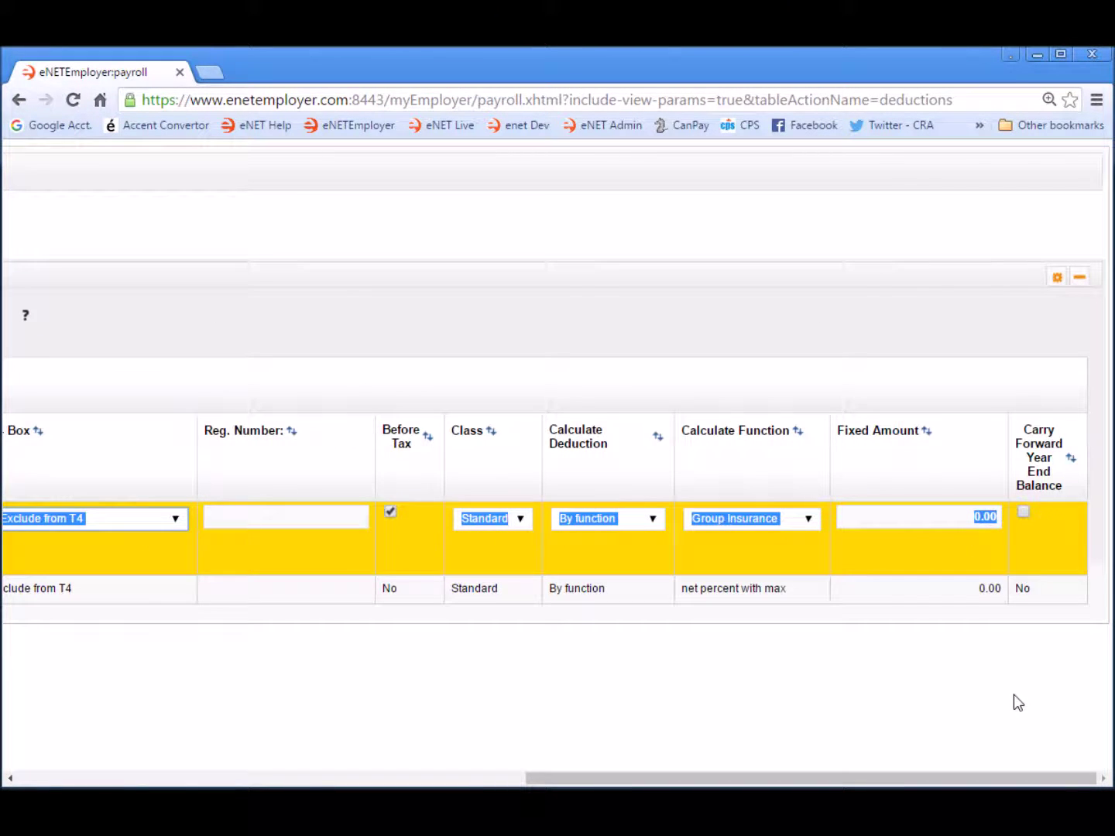
{"action": "left_click", "coordinate": [653, 519]}
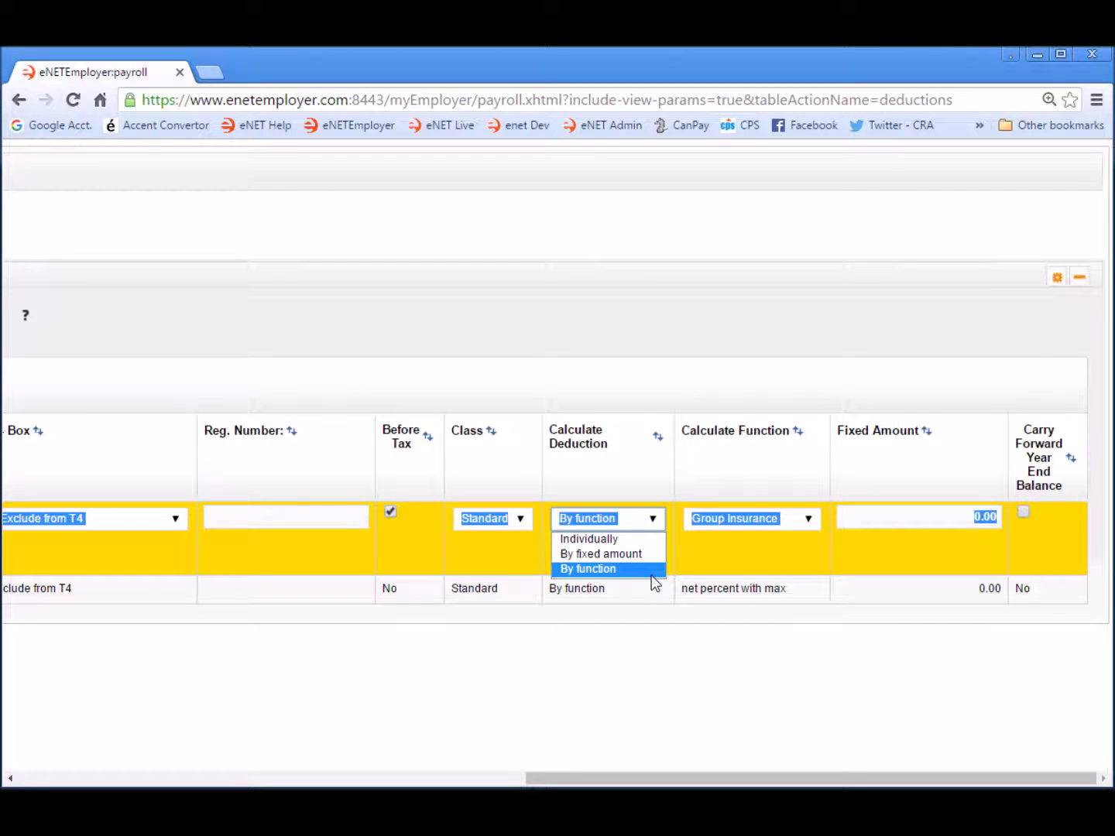
{"action": "left_click", "coordinate": [754, 639]}
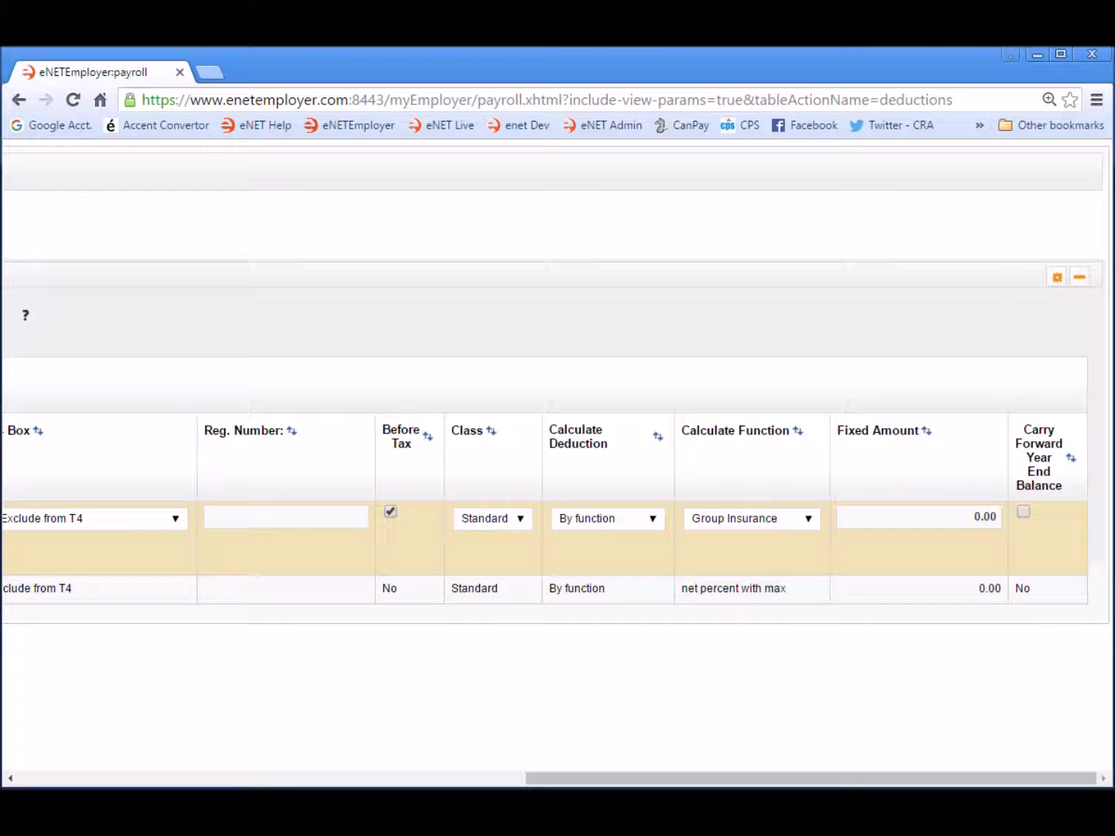
{"action": "left_click", "coordinate": [457, 777]}
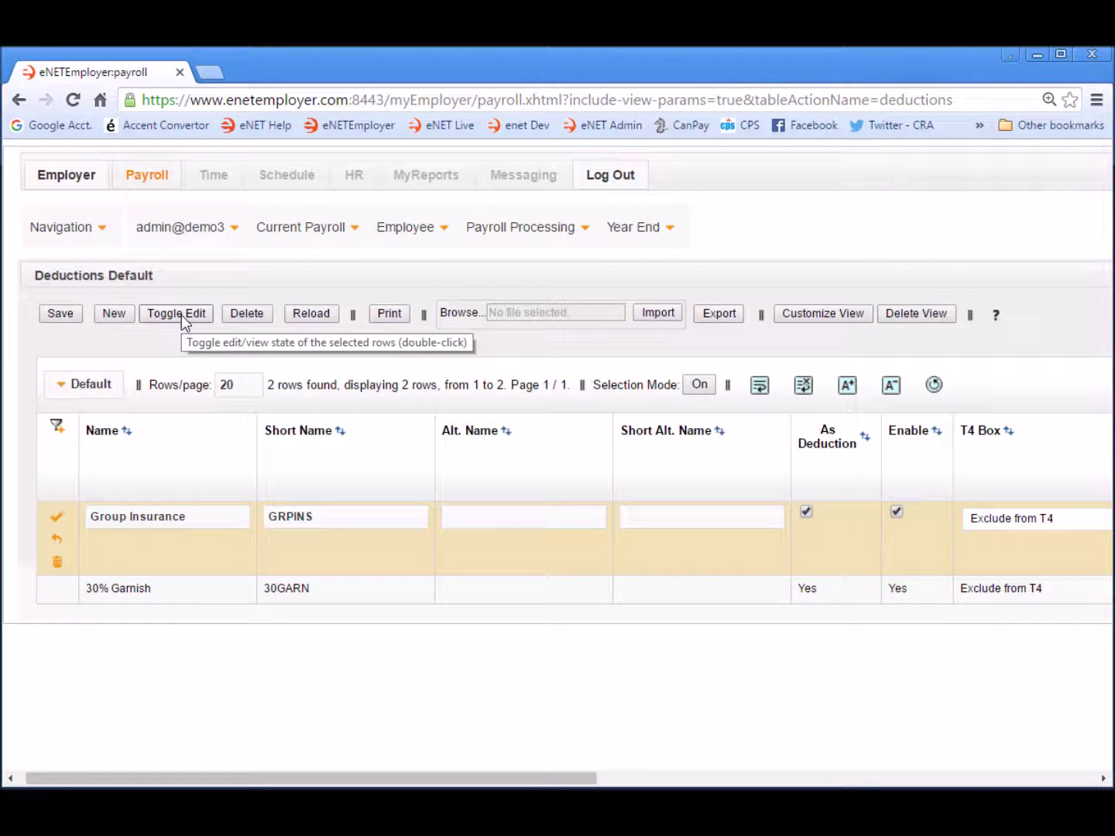
{"action": "right_click", "coordinate": [507, 551]}
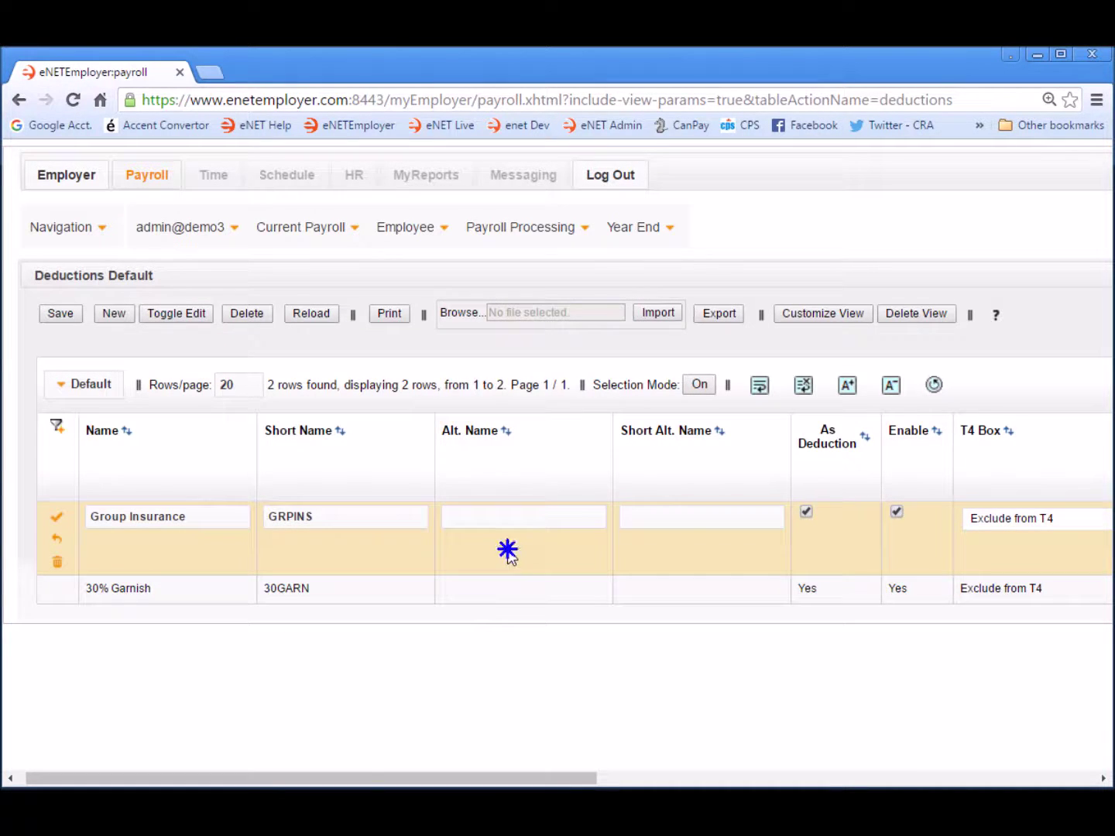
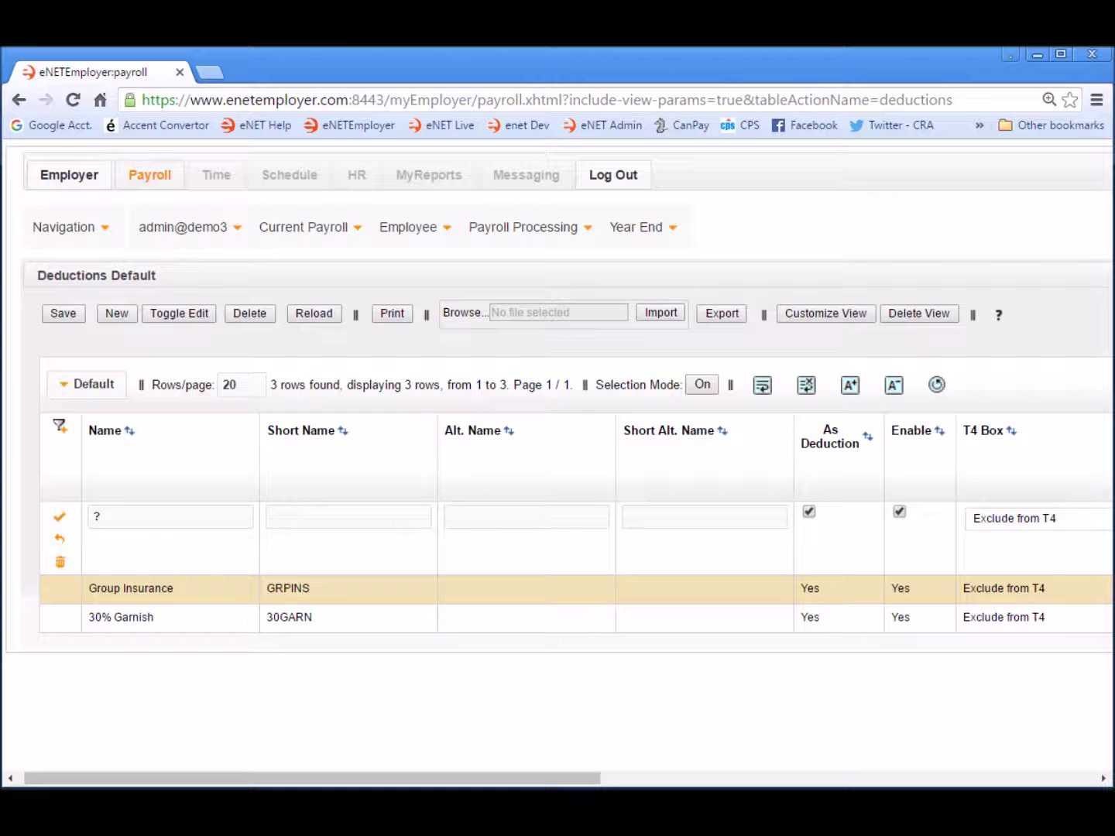
Step: Name the new deduction RRSP Deduction and give it the short name RRSP
{"action": "left_click", "coordinate": [221, 518]}
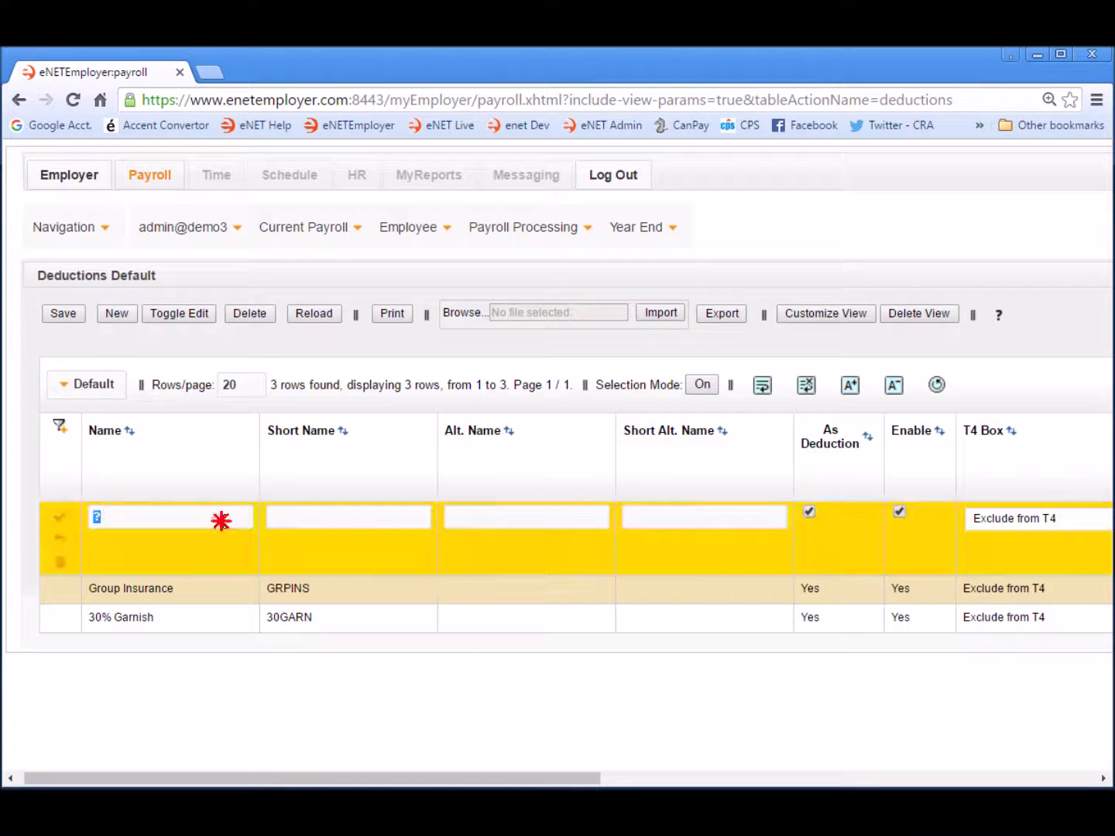
{"action": "type", "text": "RRSP Deduction"}
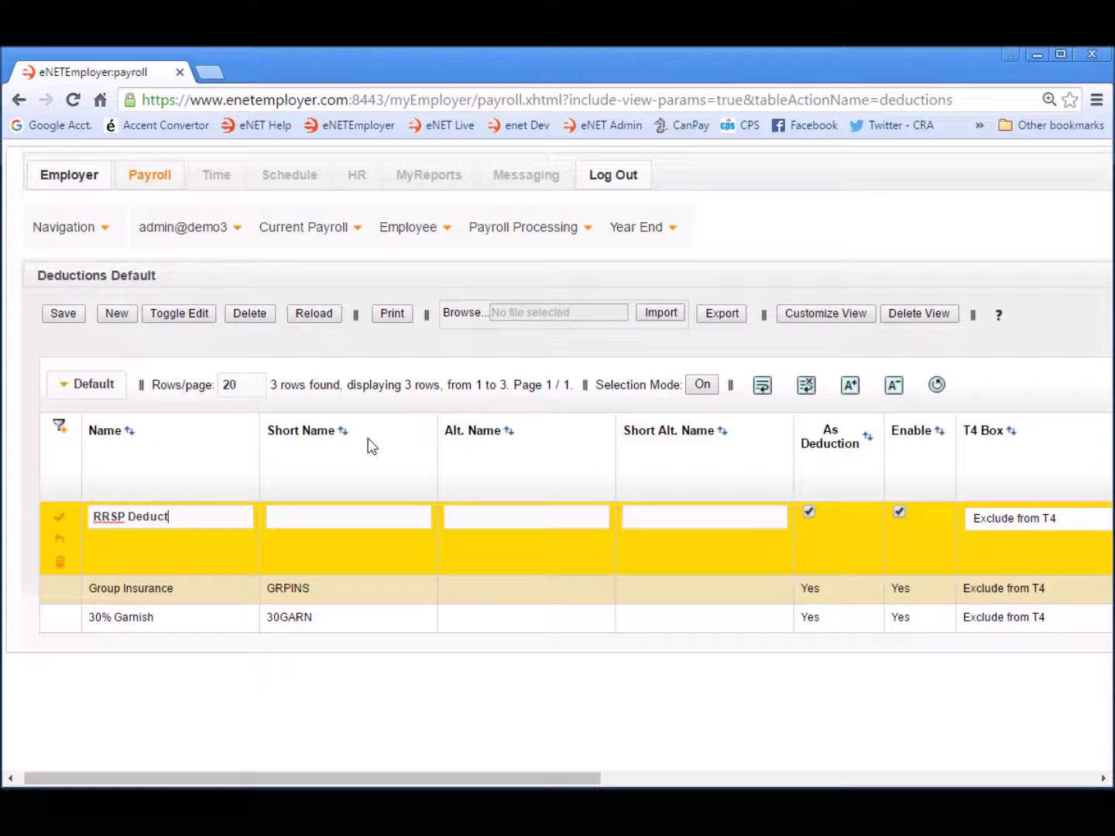
{"action": "left_click", "coordinate": [374, 518]}
{"action": "type", "text": "RRSP"}
{"action": "left_click", "coordinate": [519, 518]}
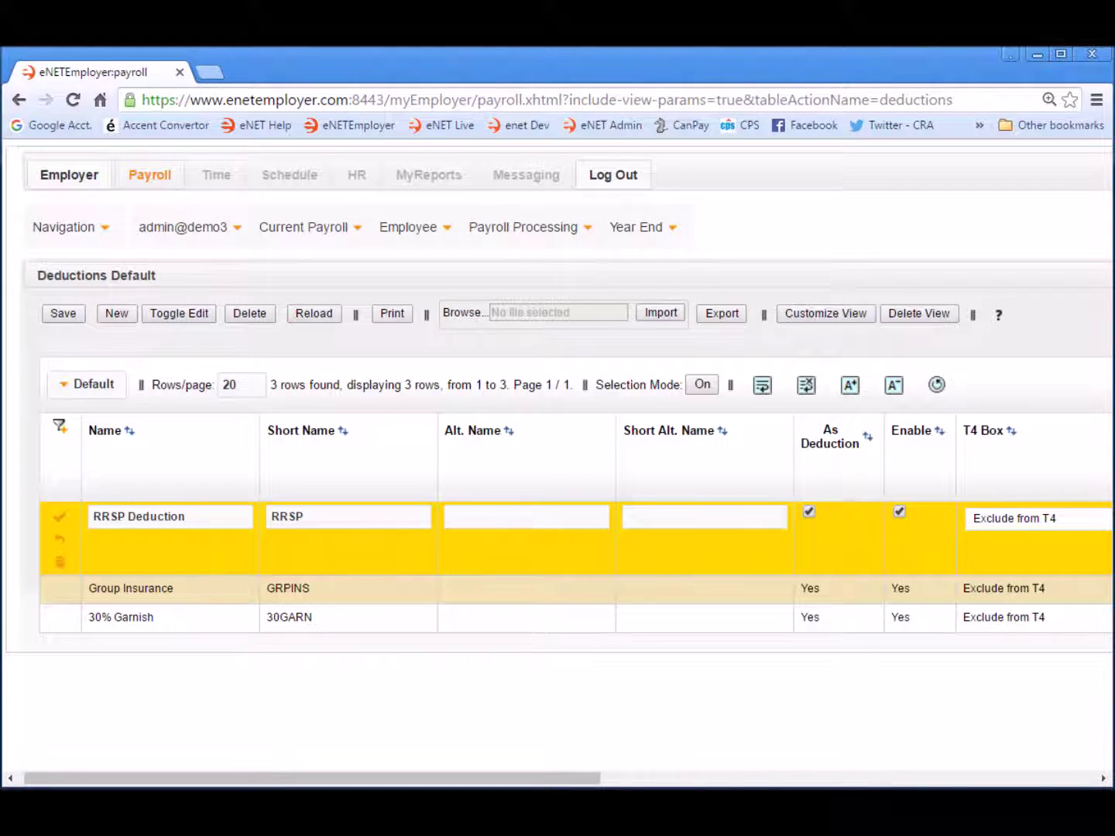
Step: Mark the RRSP deduction as Before Tax and check the class options, leaving the class at Standard
{"action": "scroll", "coordinate": [1095, 600], "scroll_direction": "left", "scroll_amount": 1}
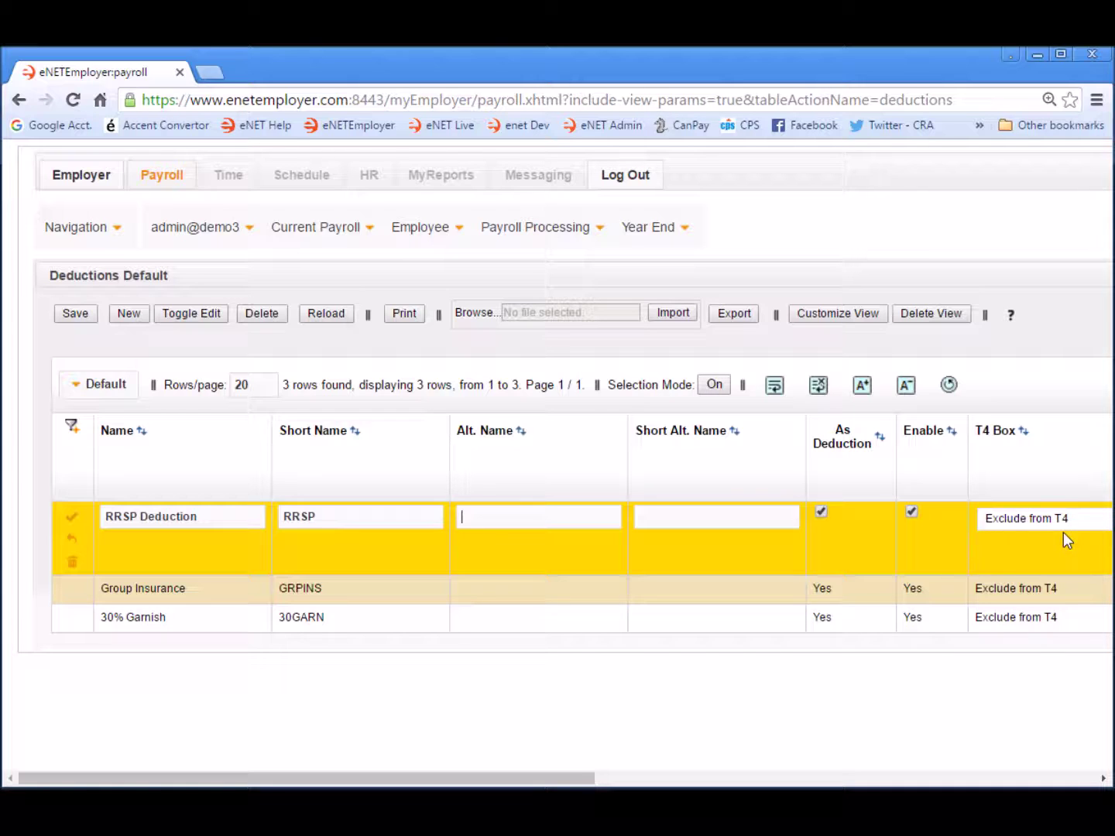
{"action": "left_click", "coordinate": [1062, 778]}
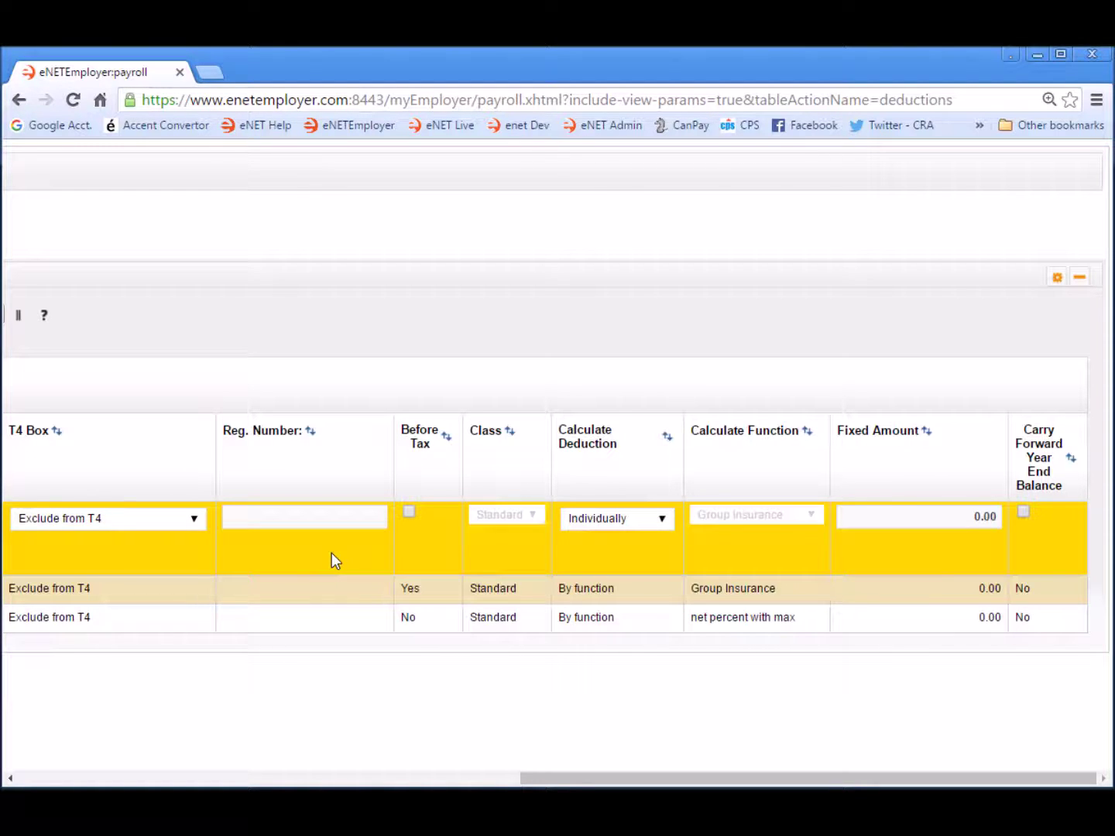
{"action": "left_click", "coordinate": [408, 512]}
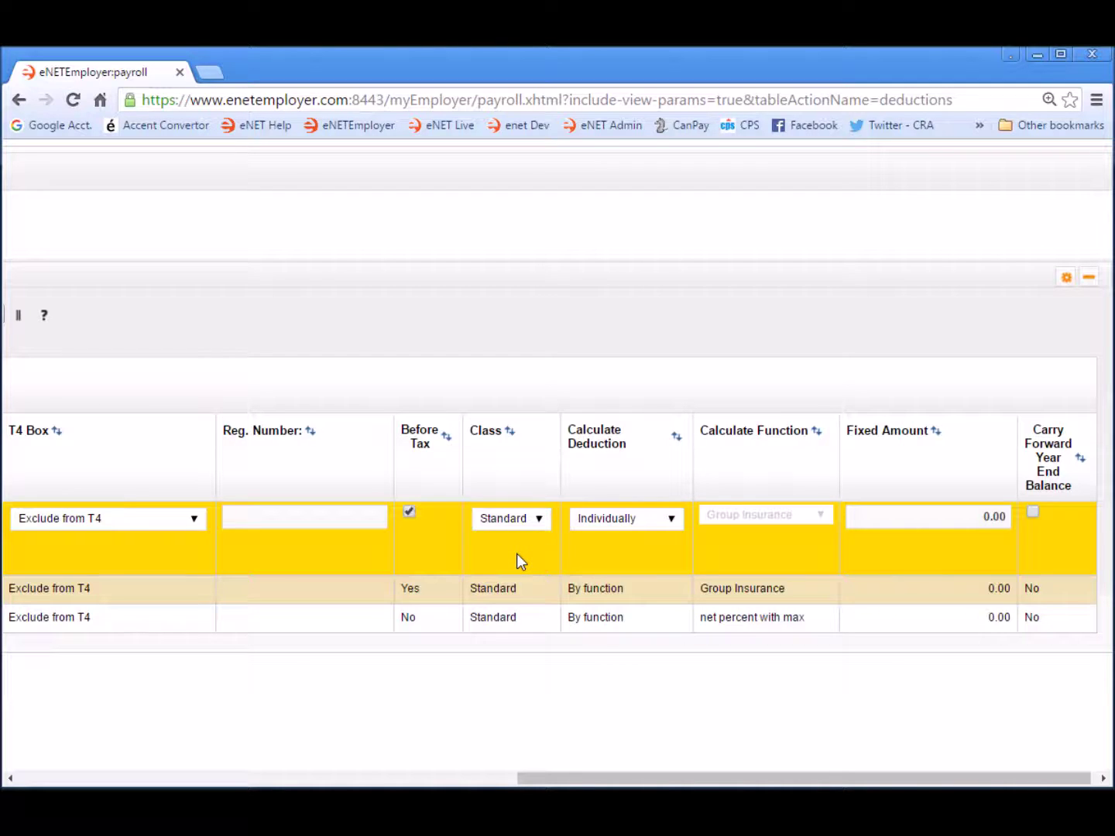
{"action": "left_click", "coordinate": [542, 524]}
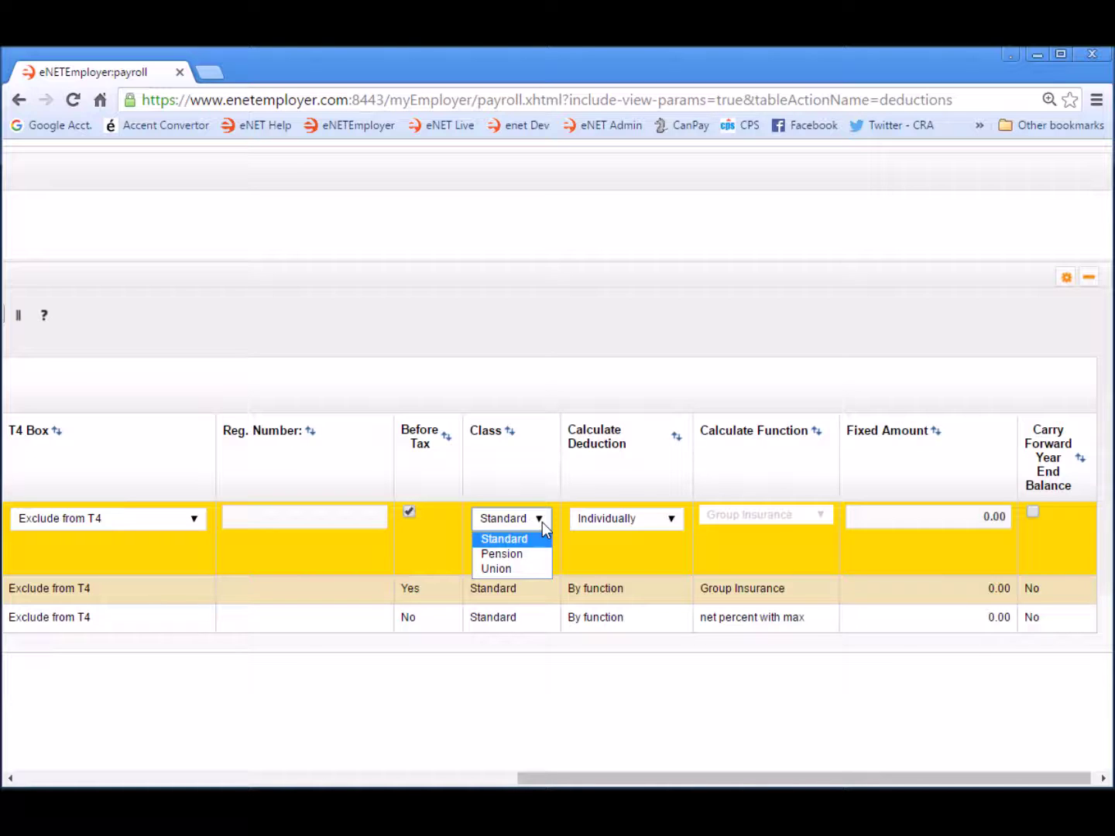
{"action": "left_click", "coordinate": [542, 525]}
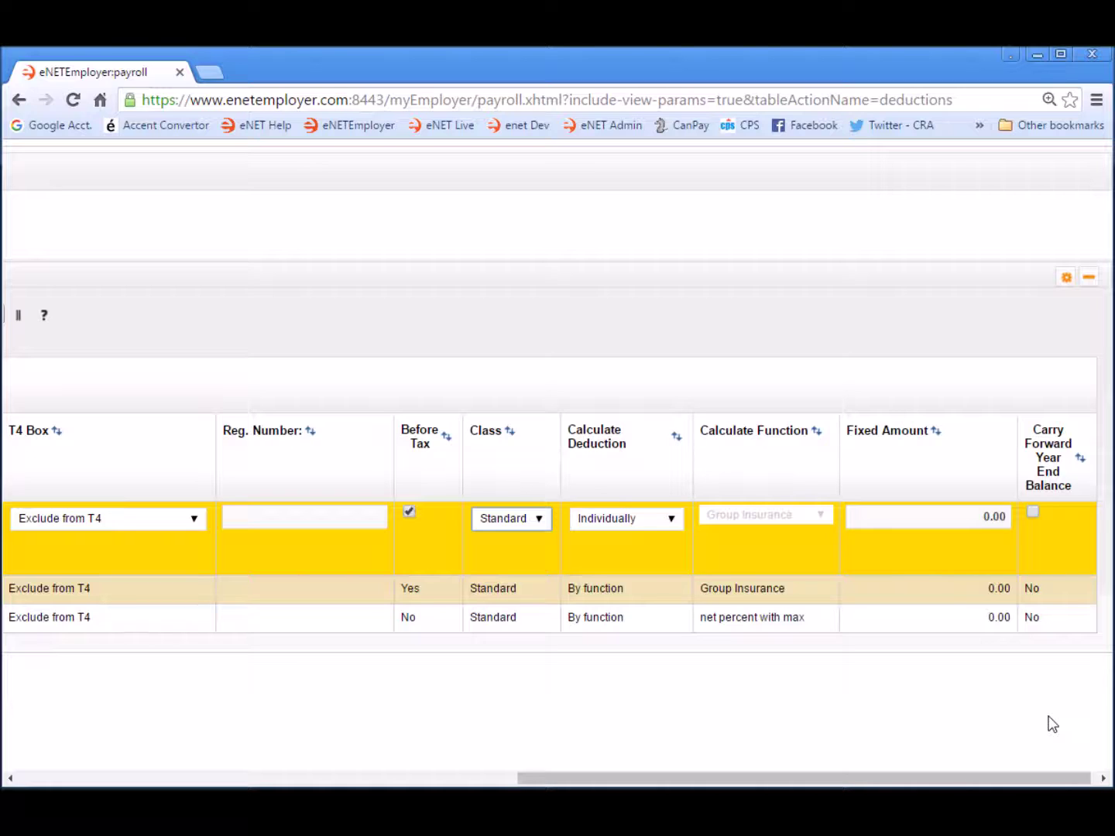
Step: Open the help page for the Deductions screen, enlarge its window, read through the field descriptions and close it
{"action": "left_click", "coordinate": [45, 316]}
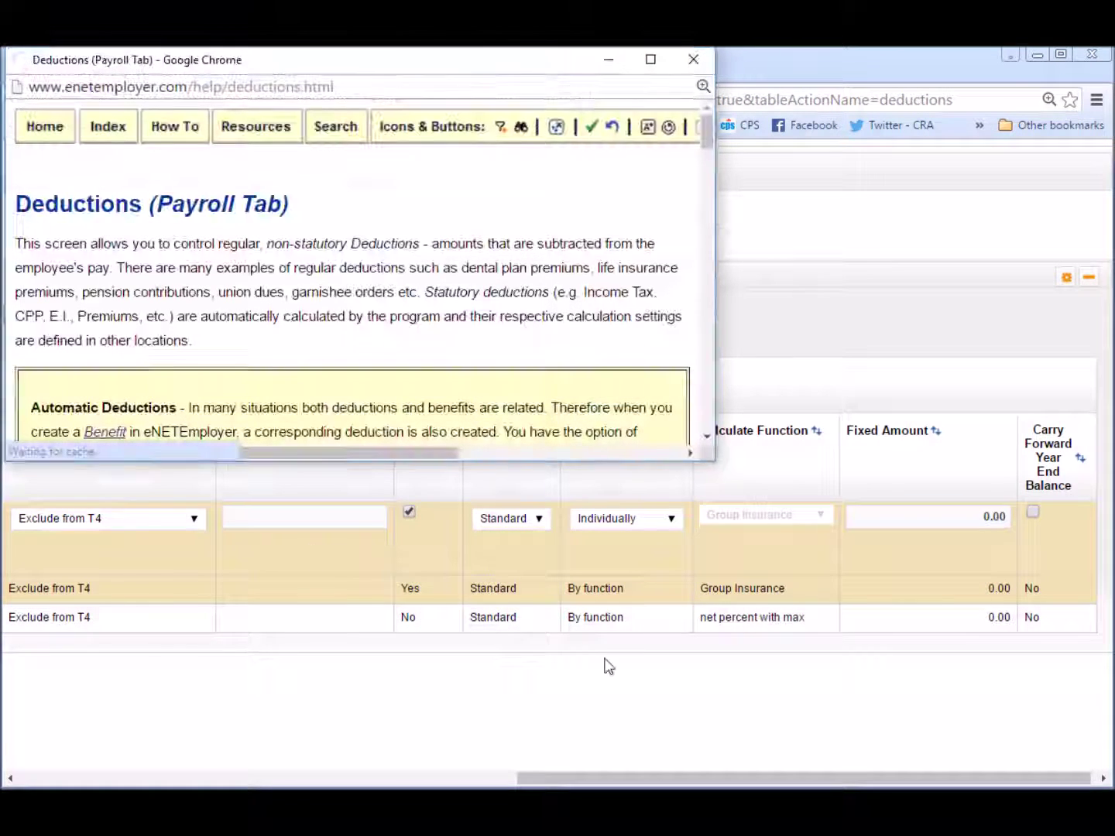
{"action": "left_click_drag", "start_coordinate": [713, 460], "coordinate": [1034, 729]}
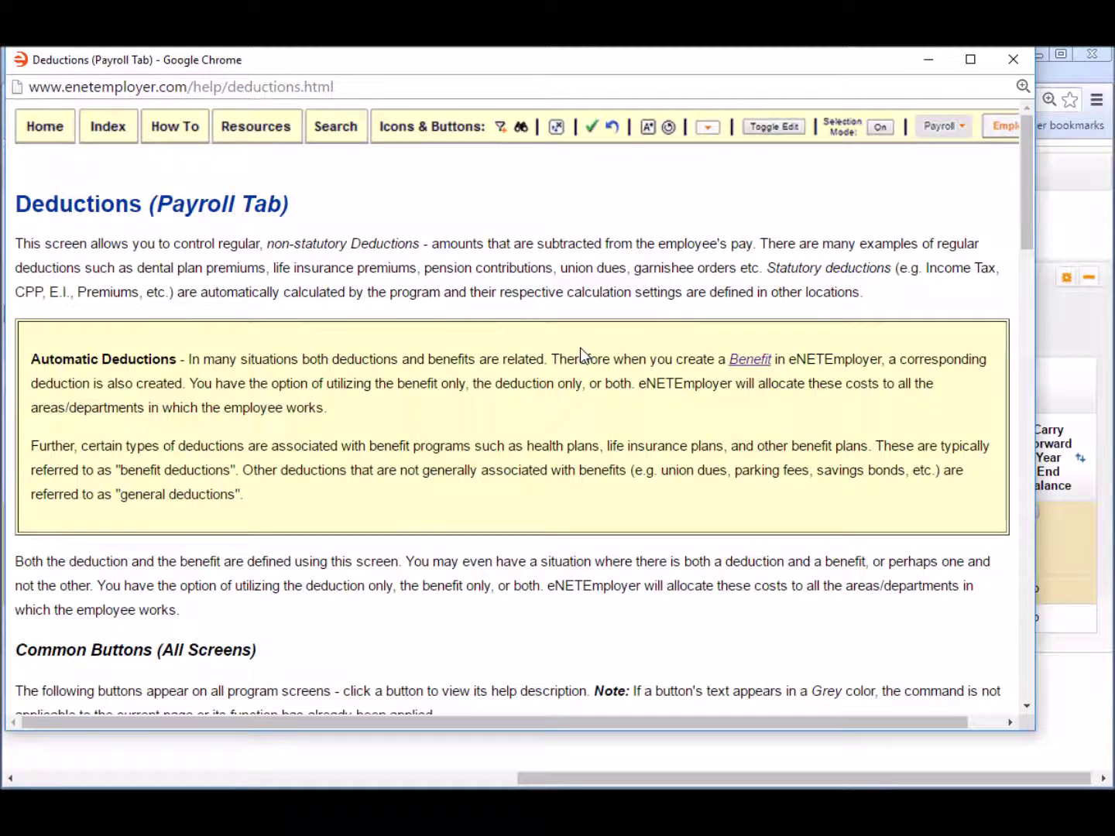
{"action": "scroll", "coordinate": [580, 348], "scroll_direction": "down", "scroll_amount": 5}
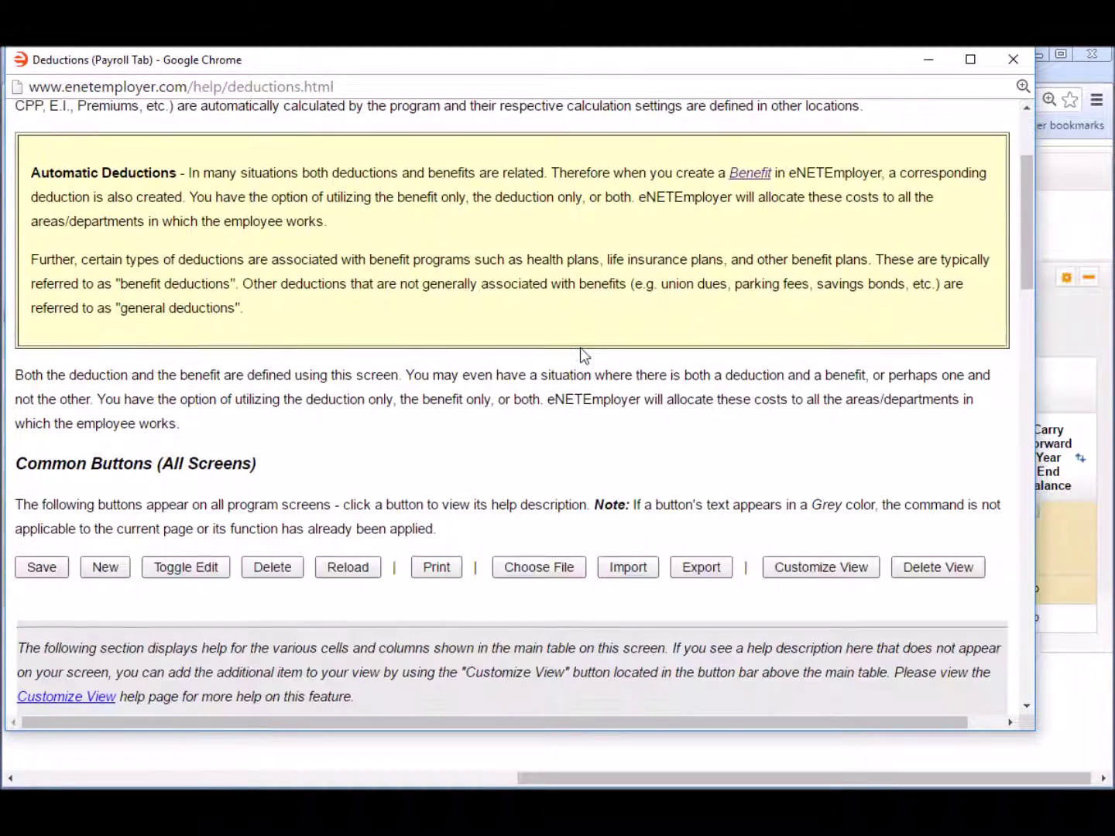
{"action": "scroll", "coordinate": [579, 347], "scroll_direction": "down", "scroll_amount": 5}
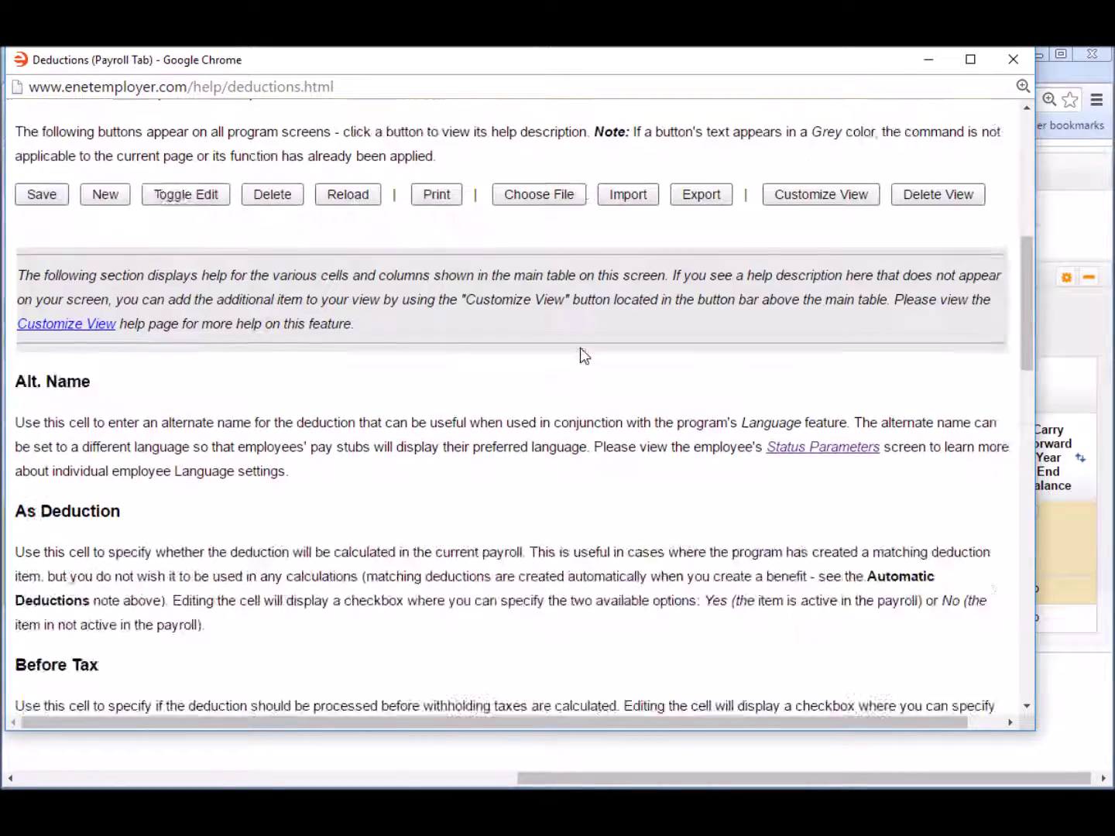
{"action": "scroll", "coordinate": [581, 347], "scroll_direction": "down", "scroll_amount": 4}
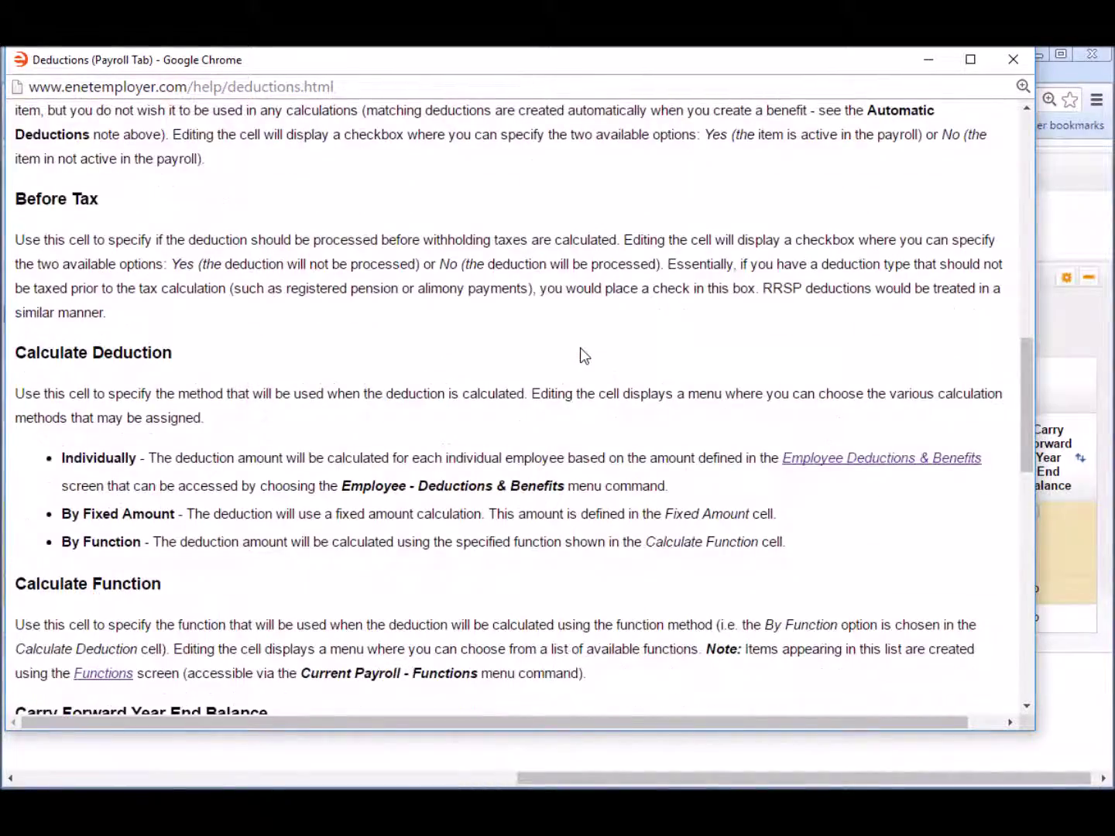
{"action": "scroll", "coordinate": [580, 347], "scroll_direction": "down", "scroll_amount": 4}
{"action": "scroll", "coordinate": [582, 347], "scroll_direction": "down", "scroll_amount": 4}
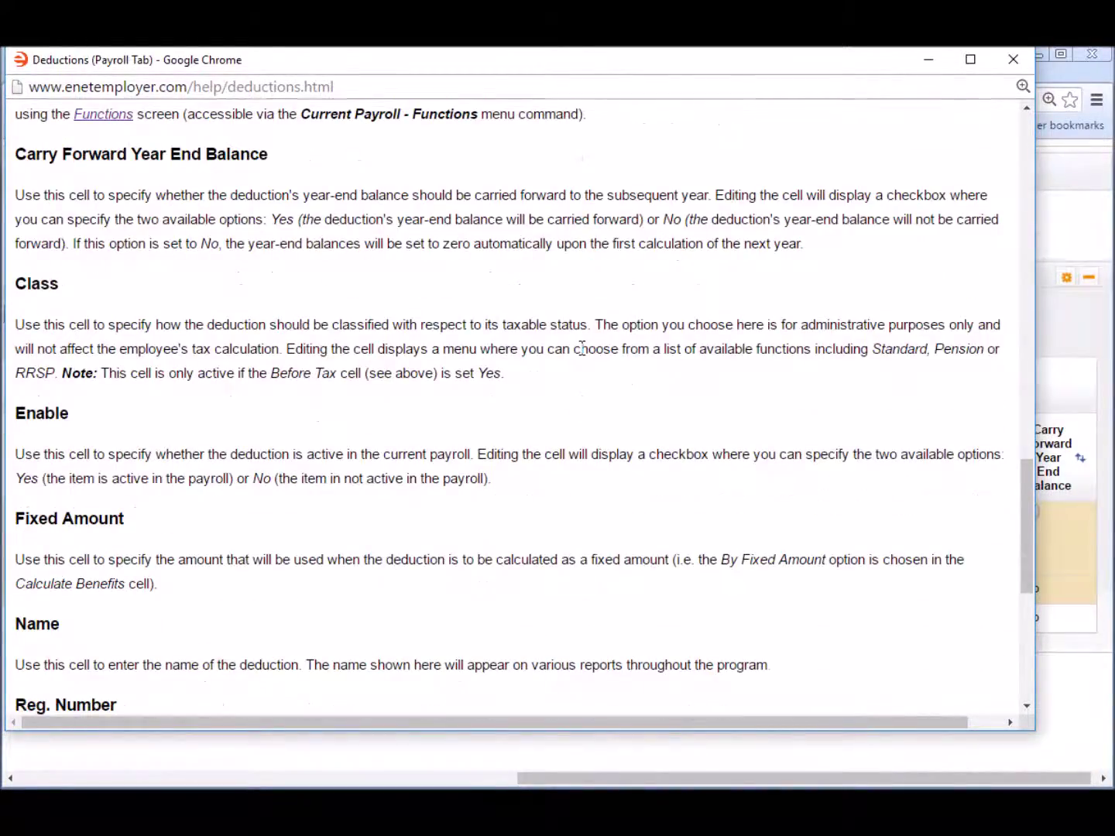
{"action": "scroll", "coordinate": [582, 347], "scroll_direction": "down", "scroll_amount": 5}
{"action": "scroll", "coordinate": [582, 353], "scroll_direction": "down", "scroll_amount": 2}
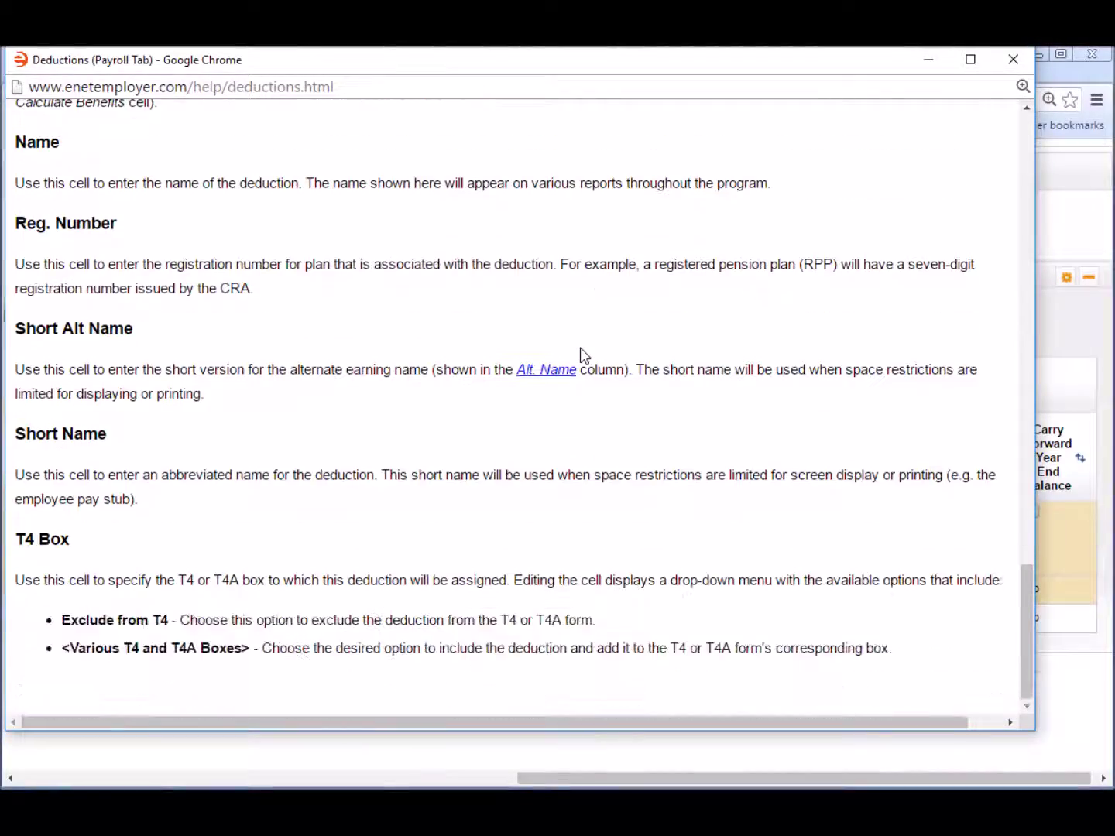
{"action": "scroll", "coordinate": [581, 348], "scroll_direction": "up", "scroll_amount": 20}
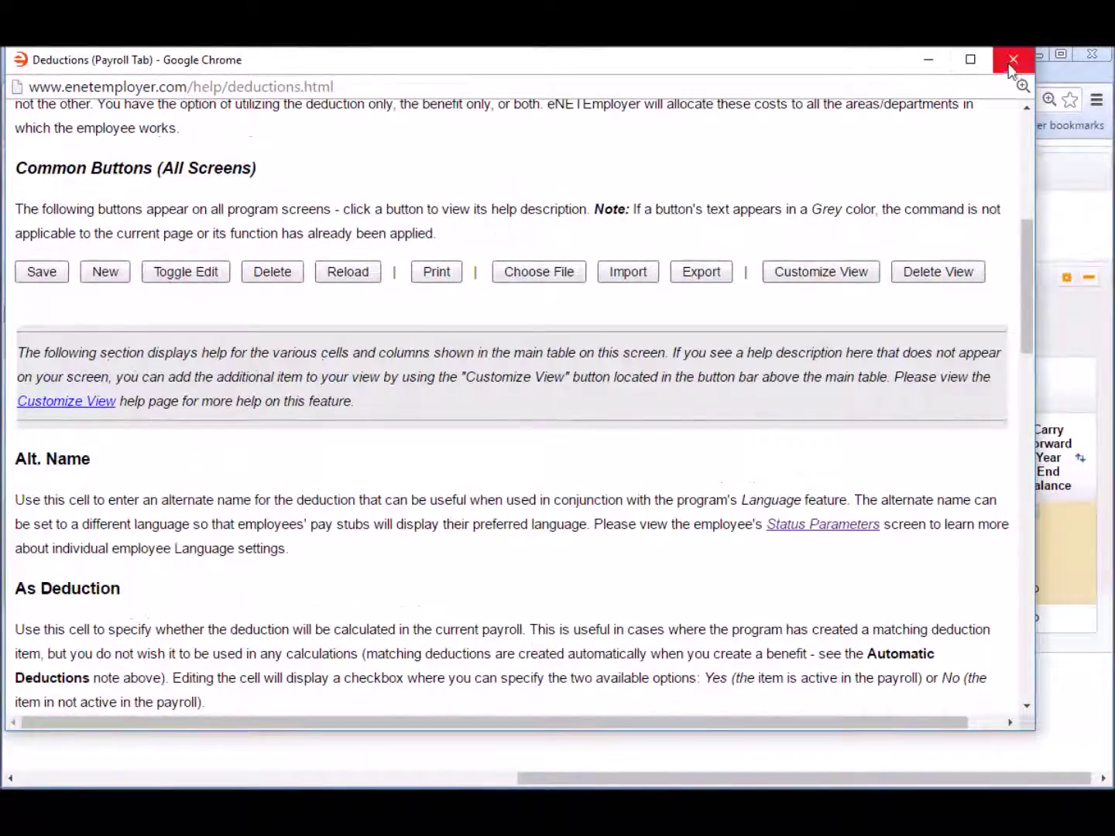
{"action": "left_click", "coordinate": [1016, 62]}
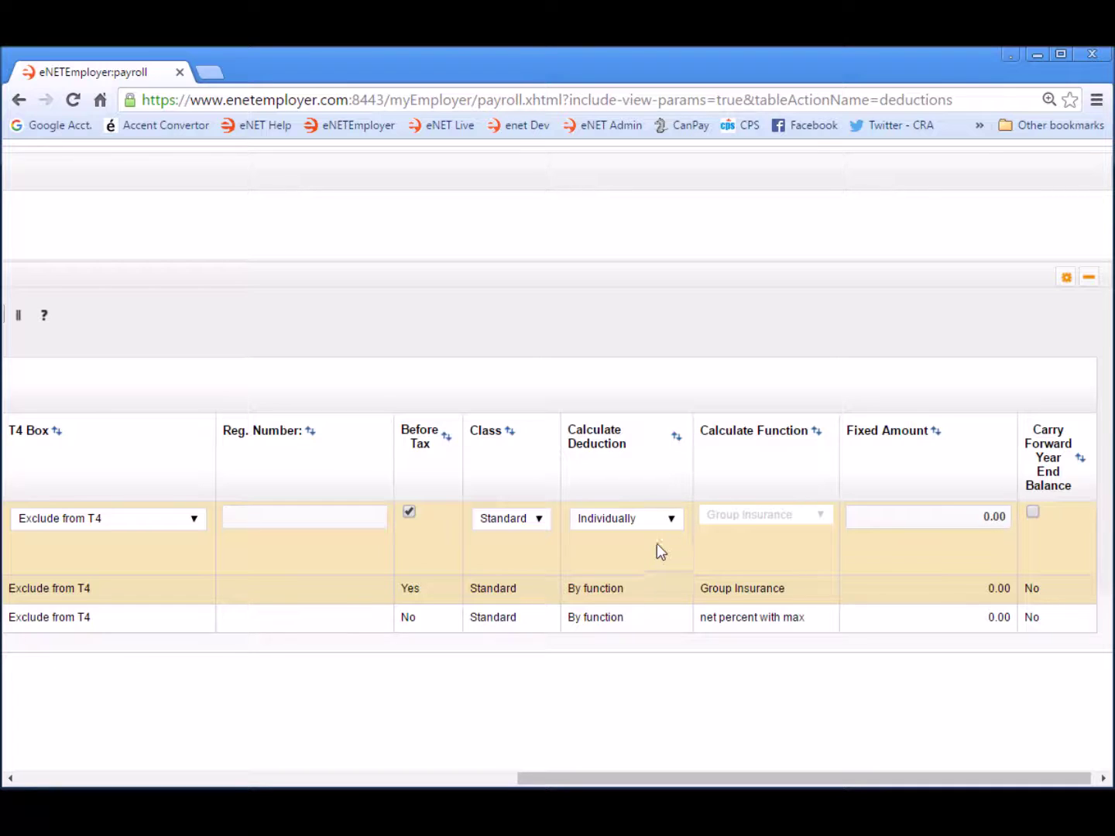
Step: Set the RRSP deduction to calculate By function, check the available functions while keeping Group Insurance, and accept the row
{"action": "left_click", "coordinate": [673, 521]}
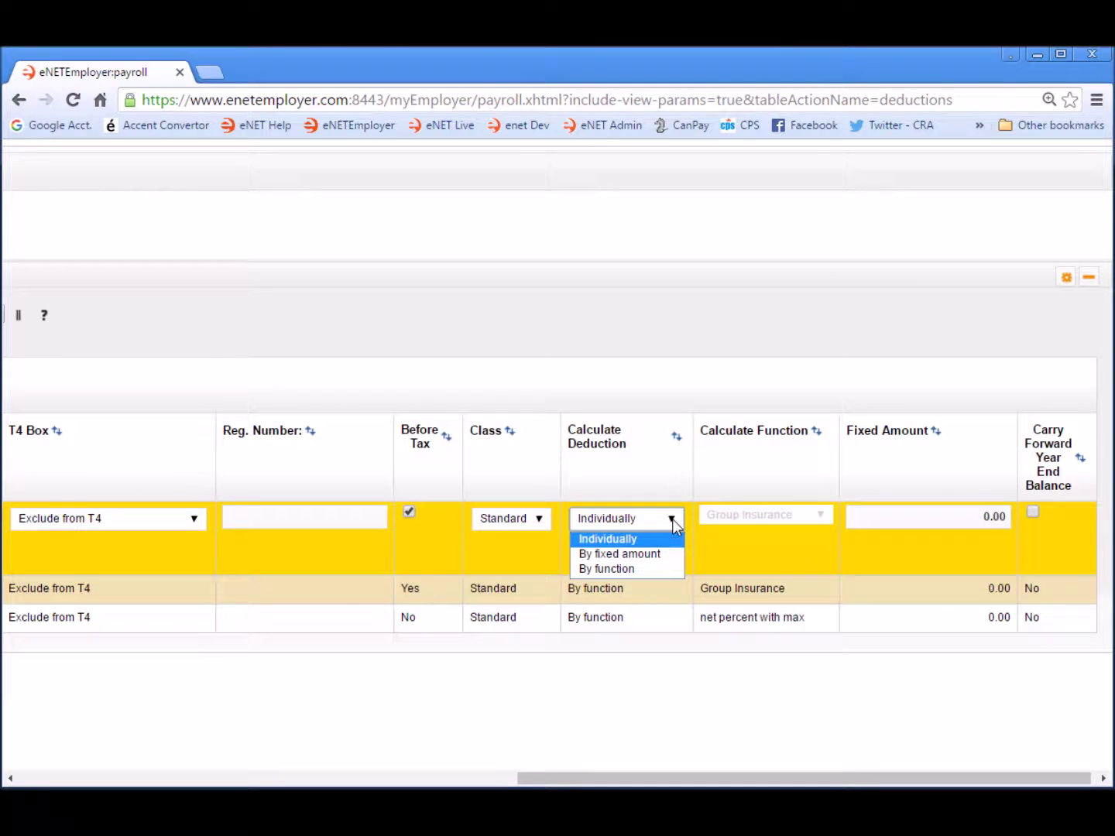
{"action": "left_click", "coordinate": [641, 569]}
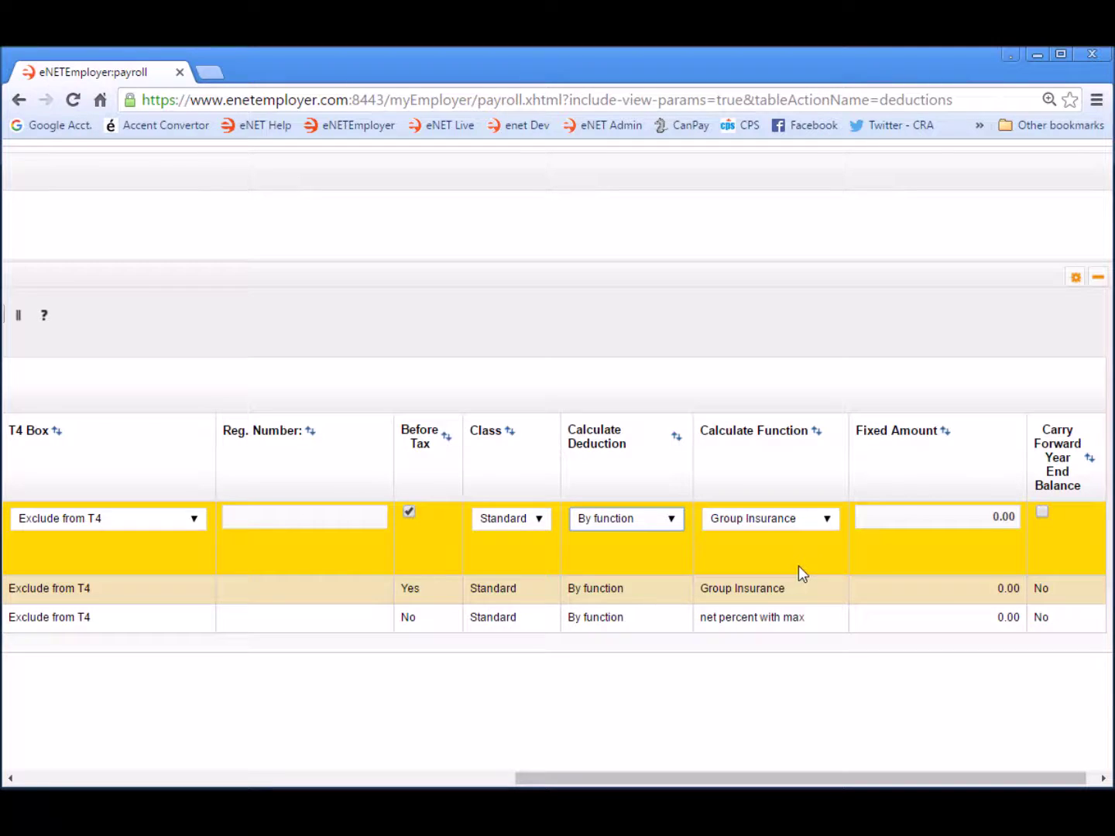
{"action": "left_click", "coordinate": [828, 521]}
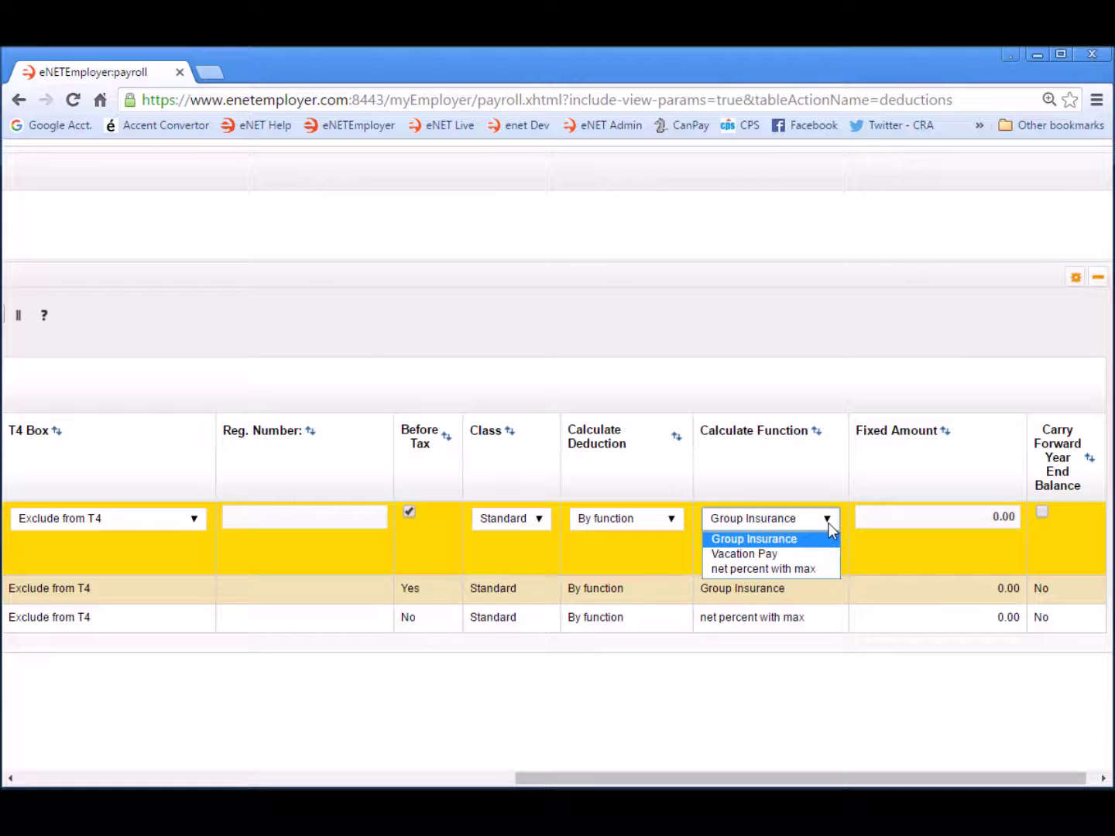
{"action": "left_click", "coordinate": [831, 525]}
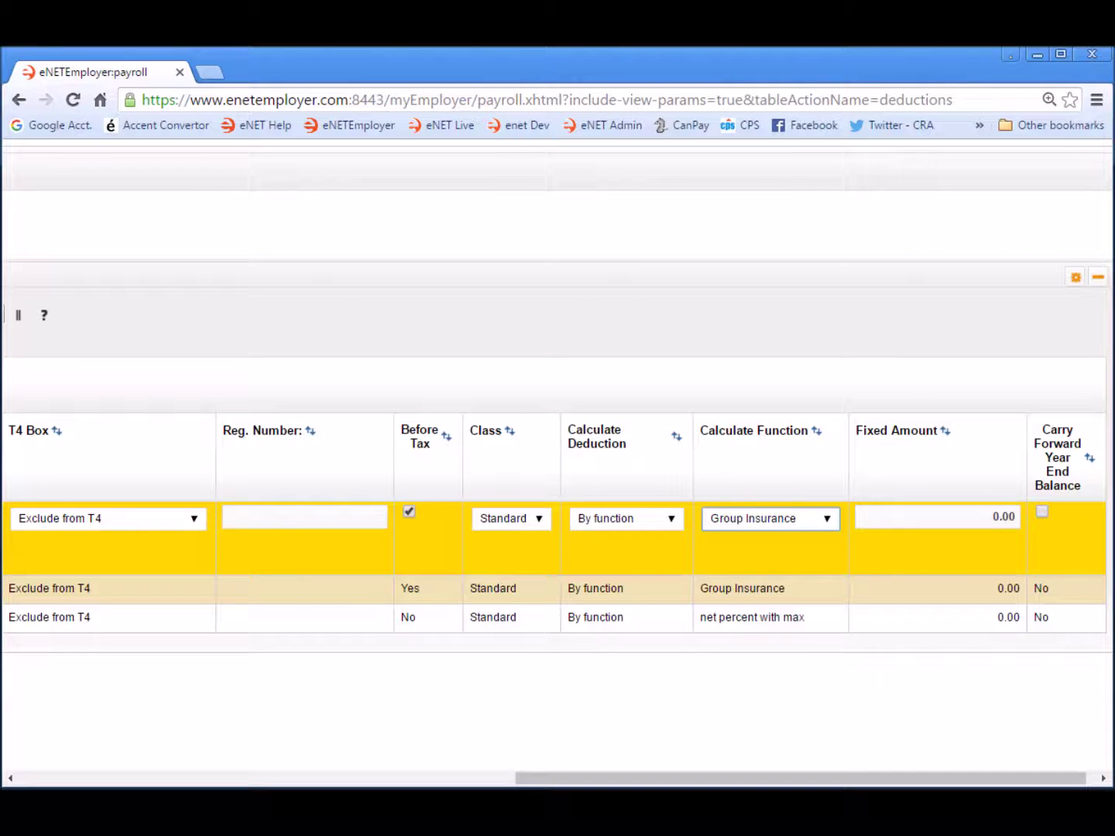
{"action": "scroll", "coordinate": [558, 533], "scroll_direction": "right", "scroll_amount": 1}
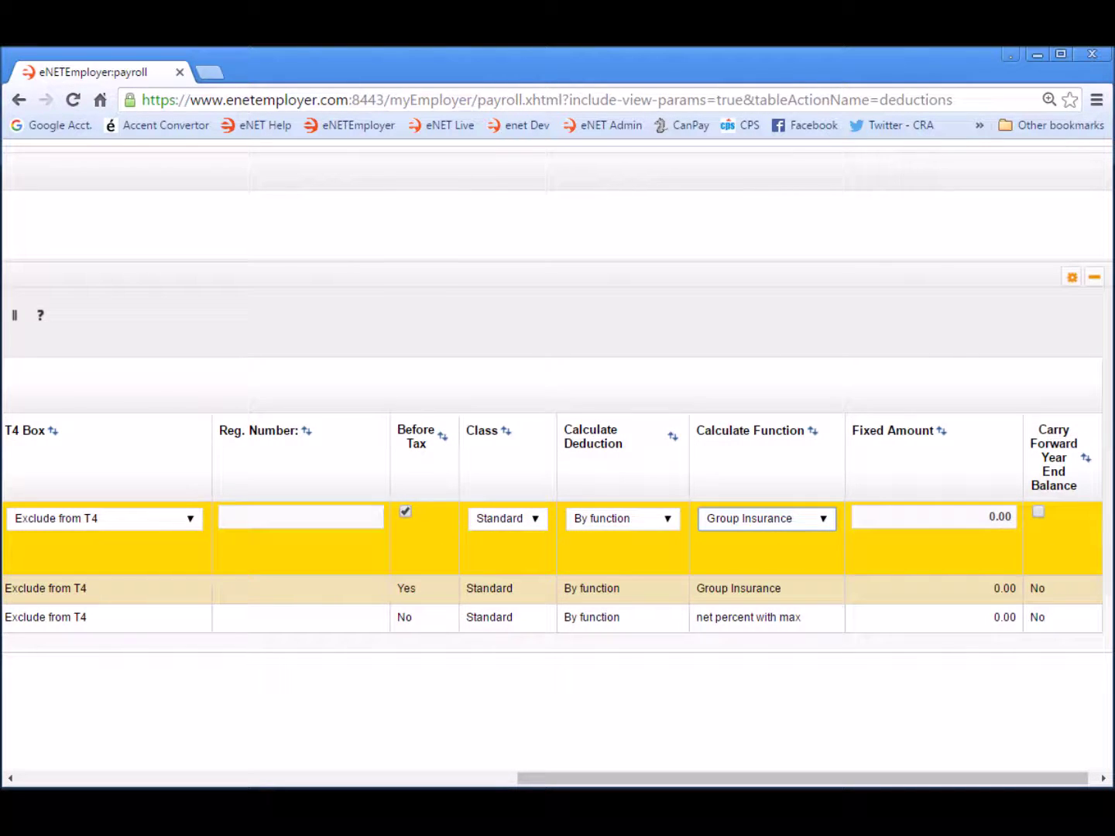
{"action": "left_click", "coordinate": [52, 784]}
{"action": "left_click", "coordinate": [72, 519]}
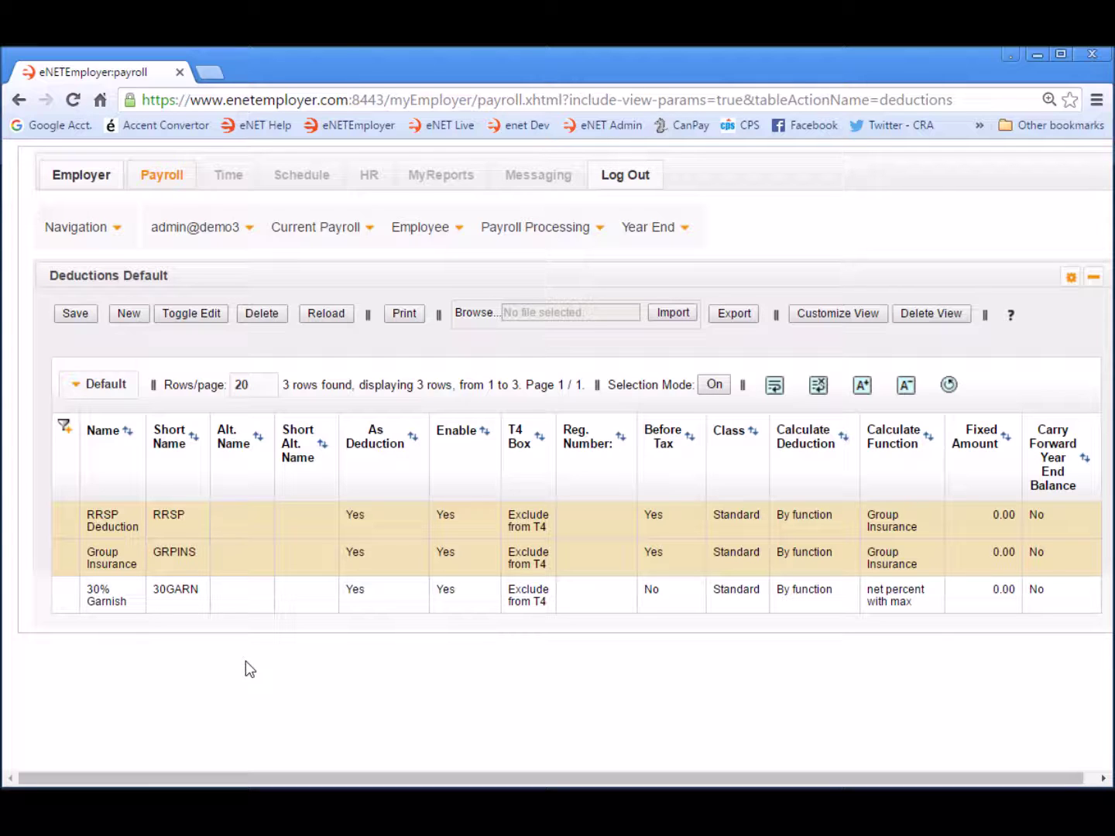
Step: Open the payroll's Functions screen, add a new empty function and check which function templates are available
{"action": "left_click", "coordinate": [317, 227]}
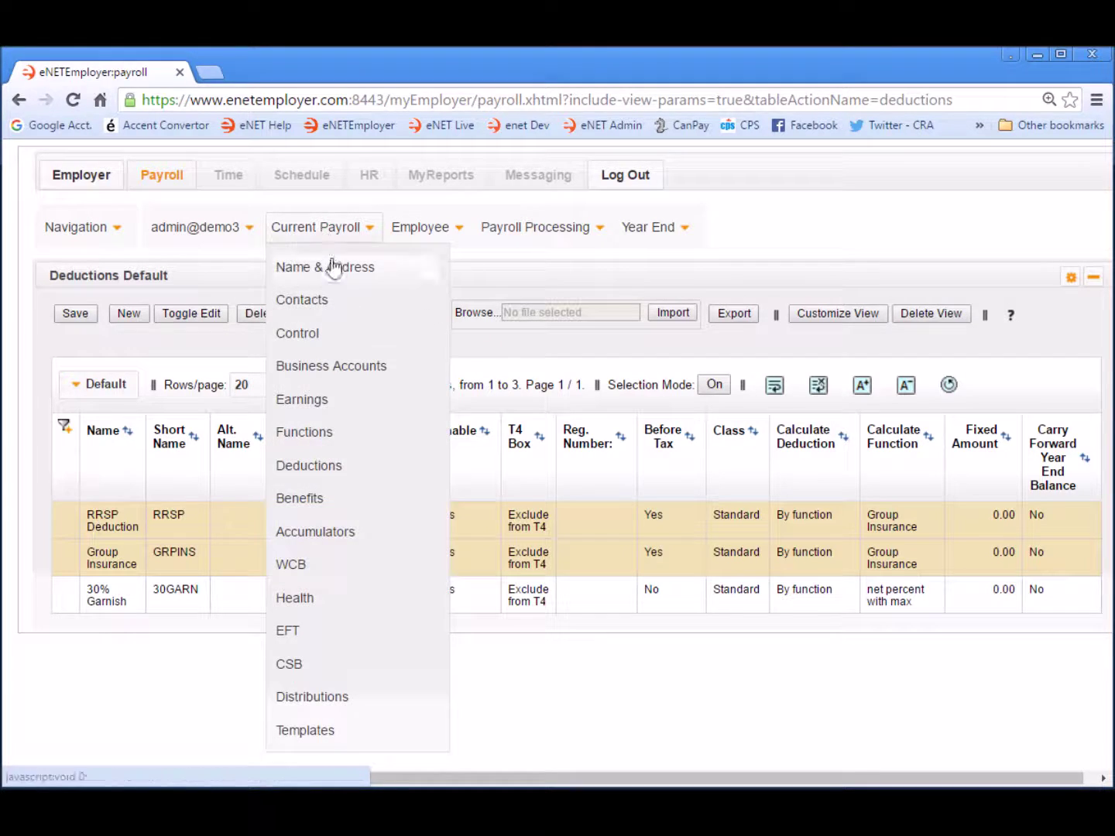
{"action": "left_click", "coordinate": [333, 433]}
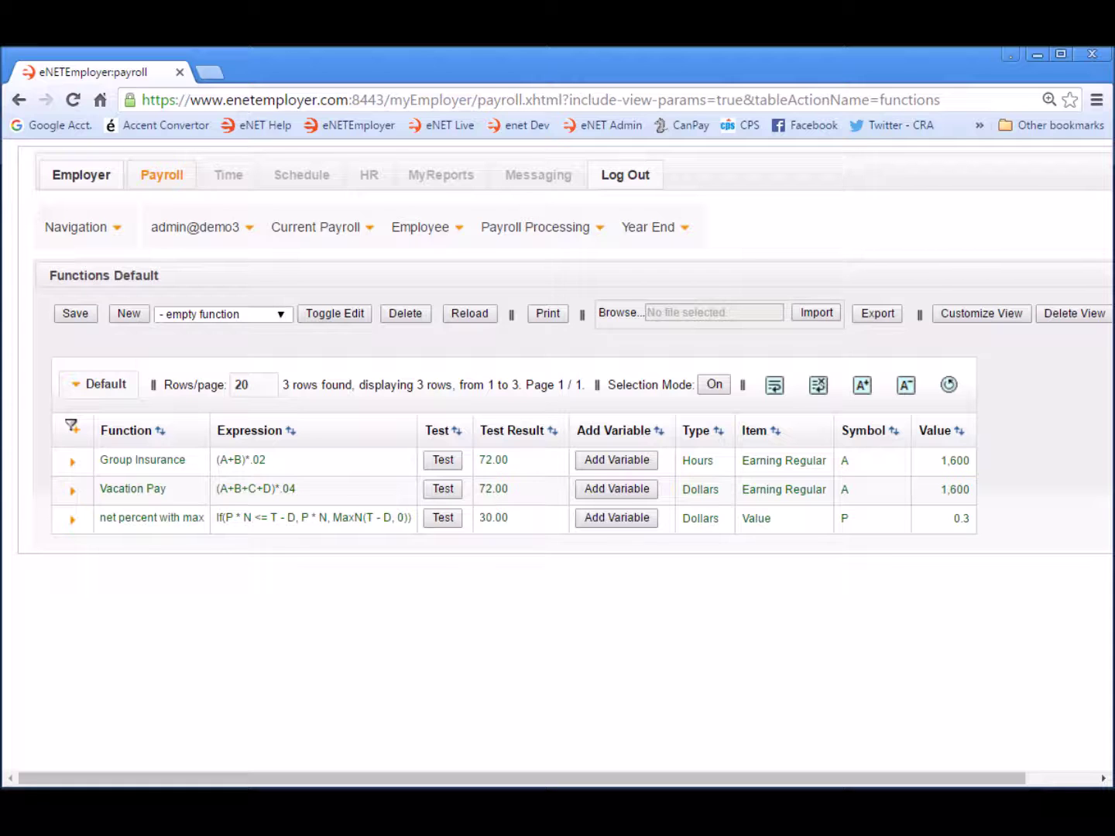
{"action": "left_click", "coordinate": [129, 314]}
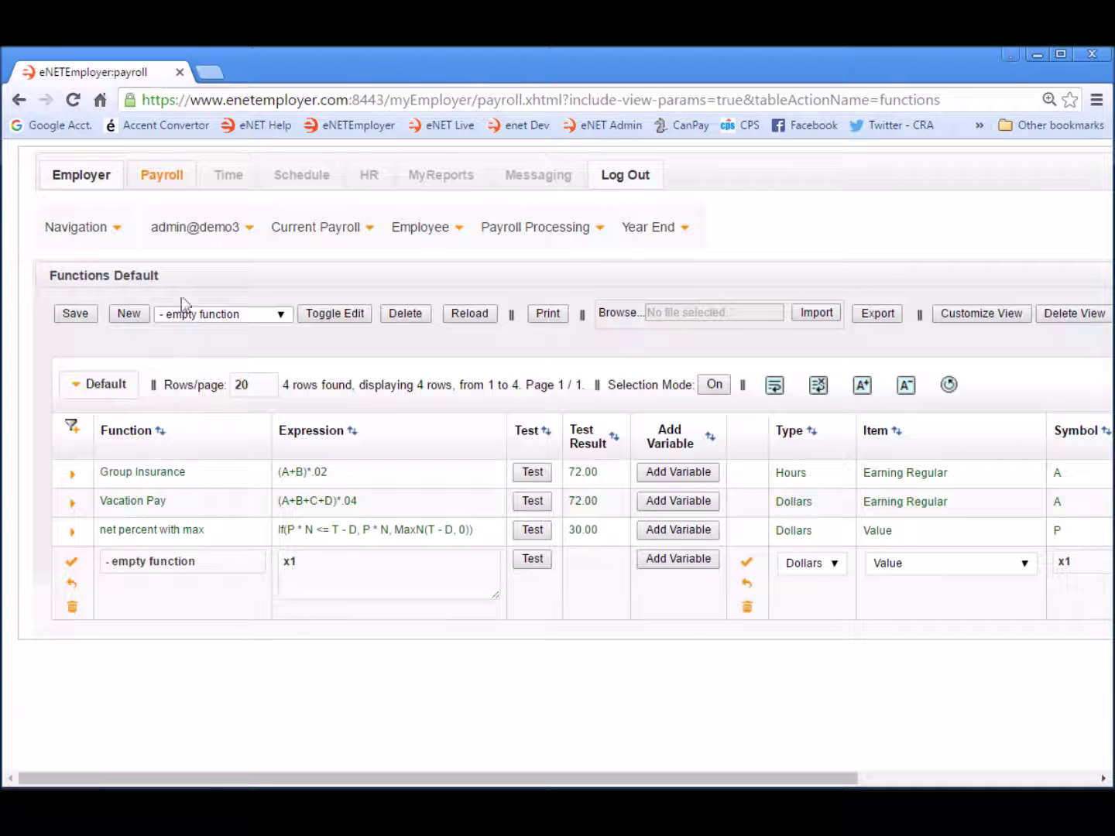
{"action": "left_click", "coordinate": [282, 316]}
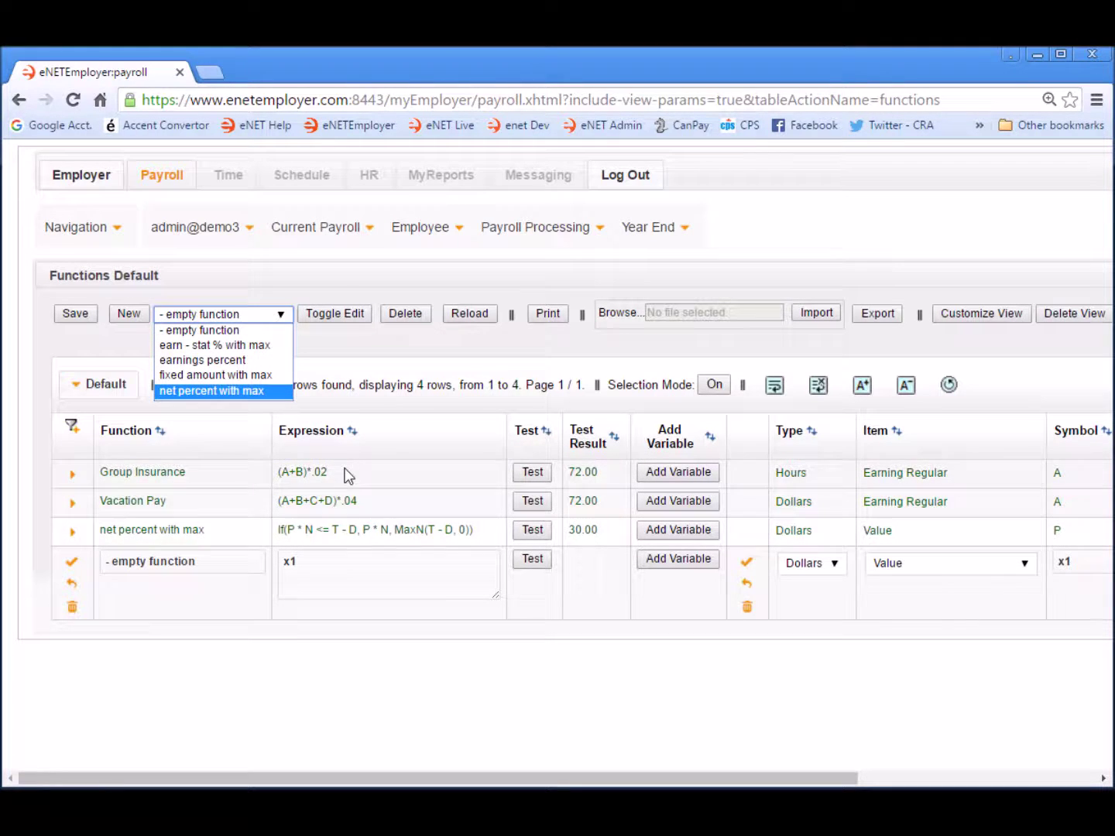
{"action": "left_click", "coordinate": [1055, 713]}
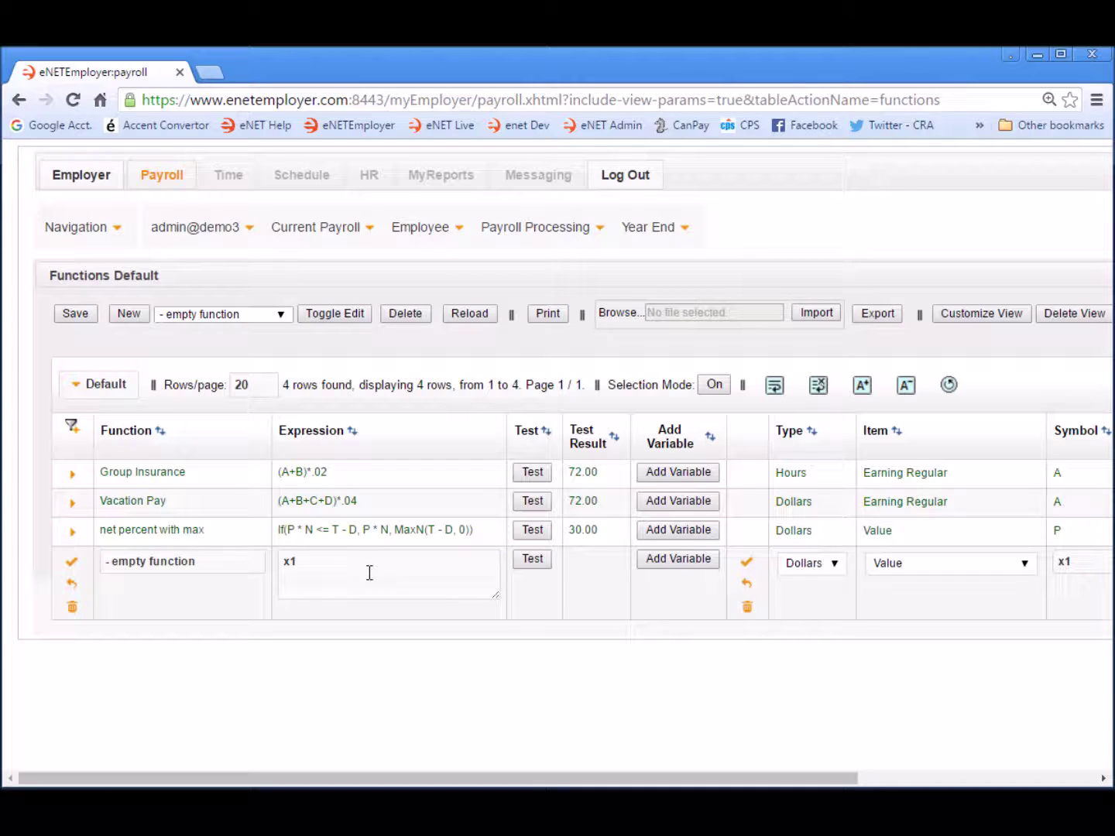
Step: Name the new function RRSP Deduction and add three more variables to it
{"action": "left_click", "coordinate": [219, 564]}
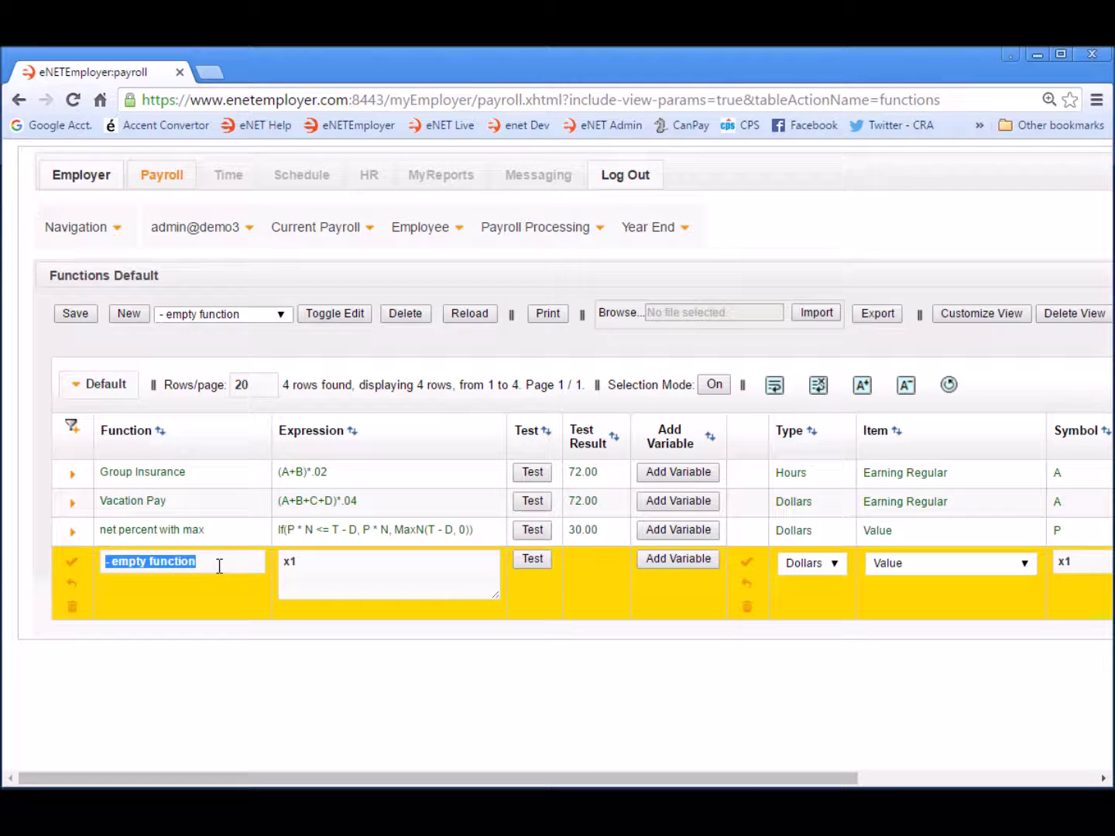
{"action": "type", "text": "RR"}
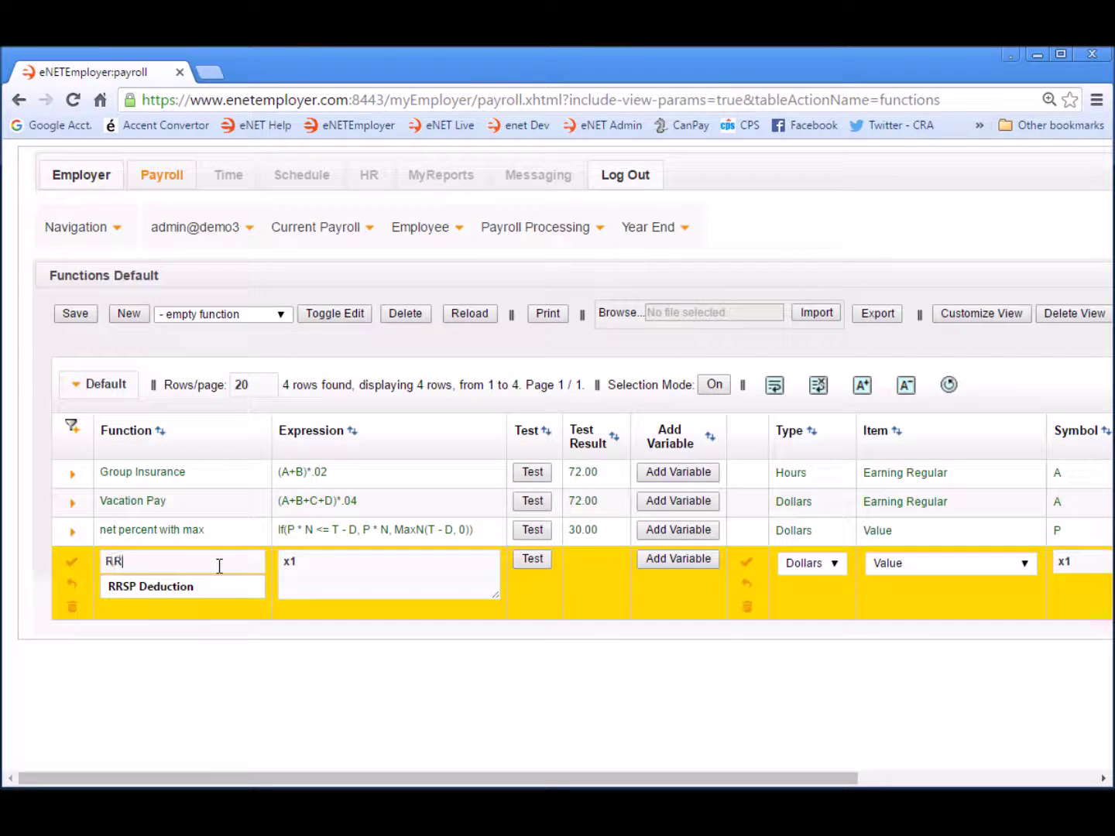
{"action": "type", "text": "SP Deduction"}
{"action": "key", "text": "Tab"}
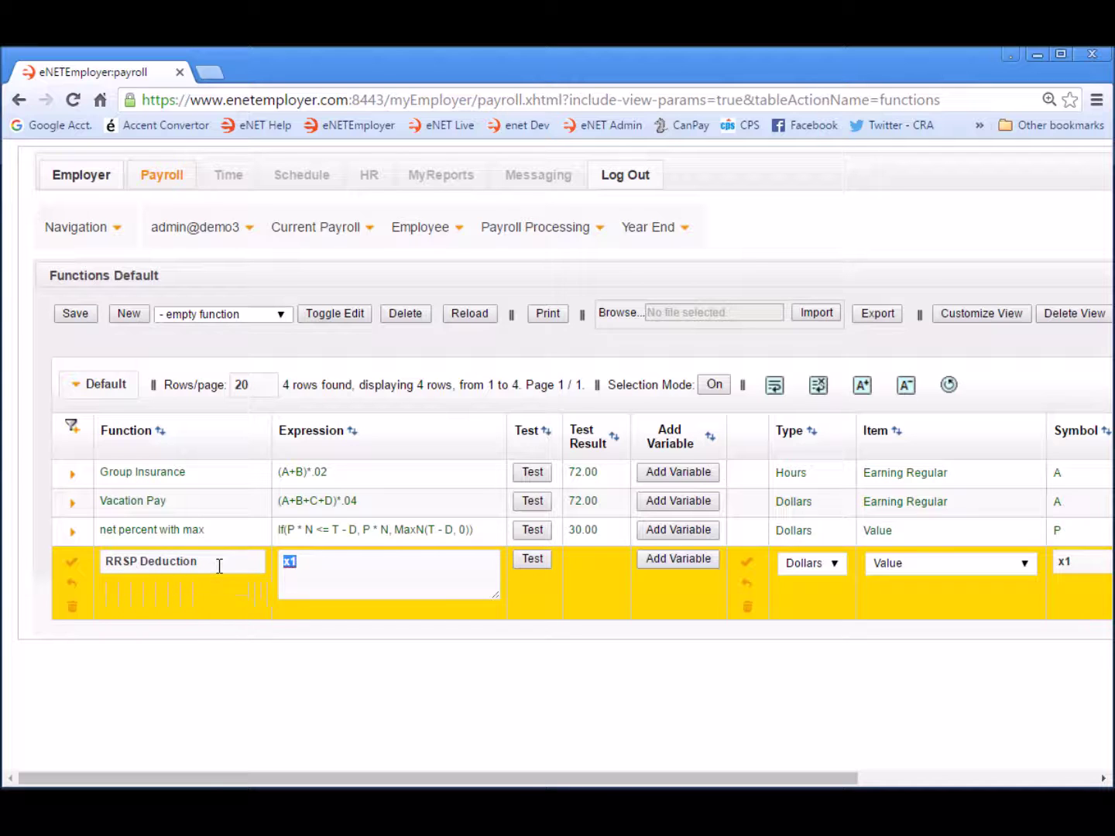
{"action": "left_click", "coordinate": [696, 559]}
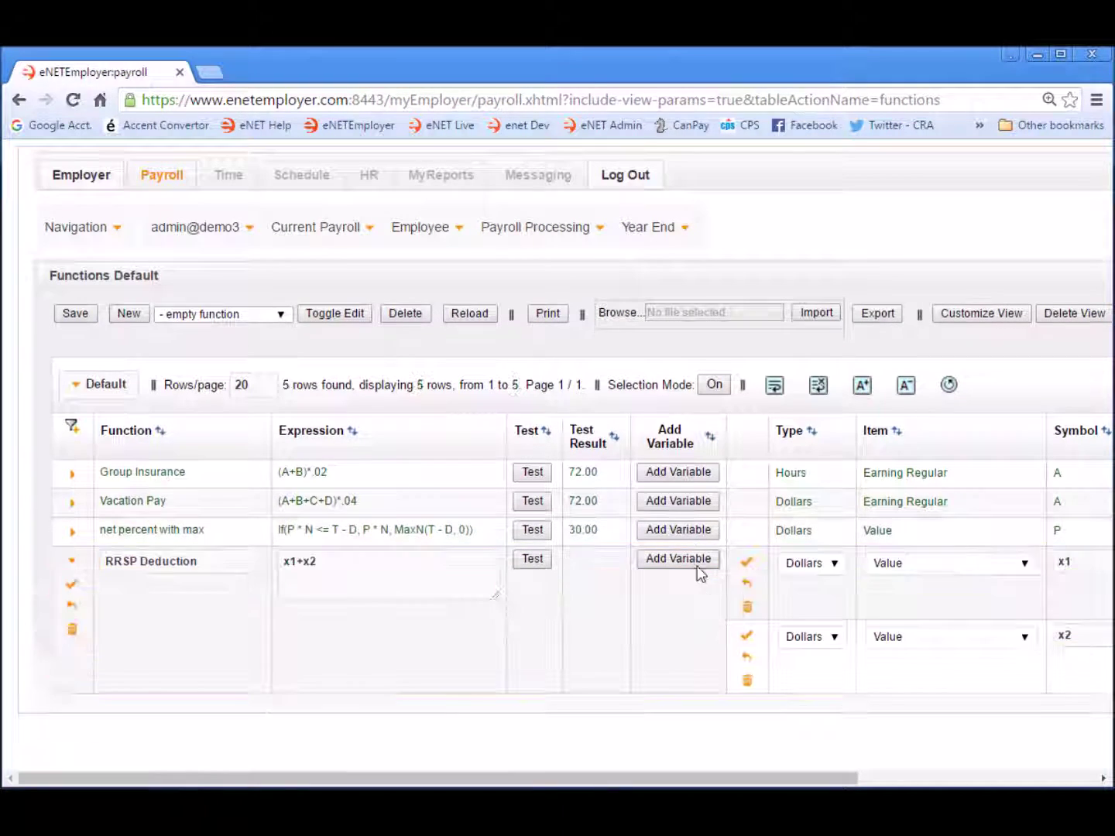
{"action": "left_click", "coordinate": [698, 562]}
{"action": "left_click", "coordinate": [696, 564]}
Step: In the RRSP Deduction function, assign Earning Regular to variable x1 and Earning Statutory Pay to variable x4
{"action": "scroll", "coordinate": [1007, 697], "scroll_direction": "down", "scroll_amount": 2}
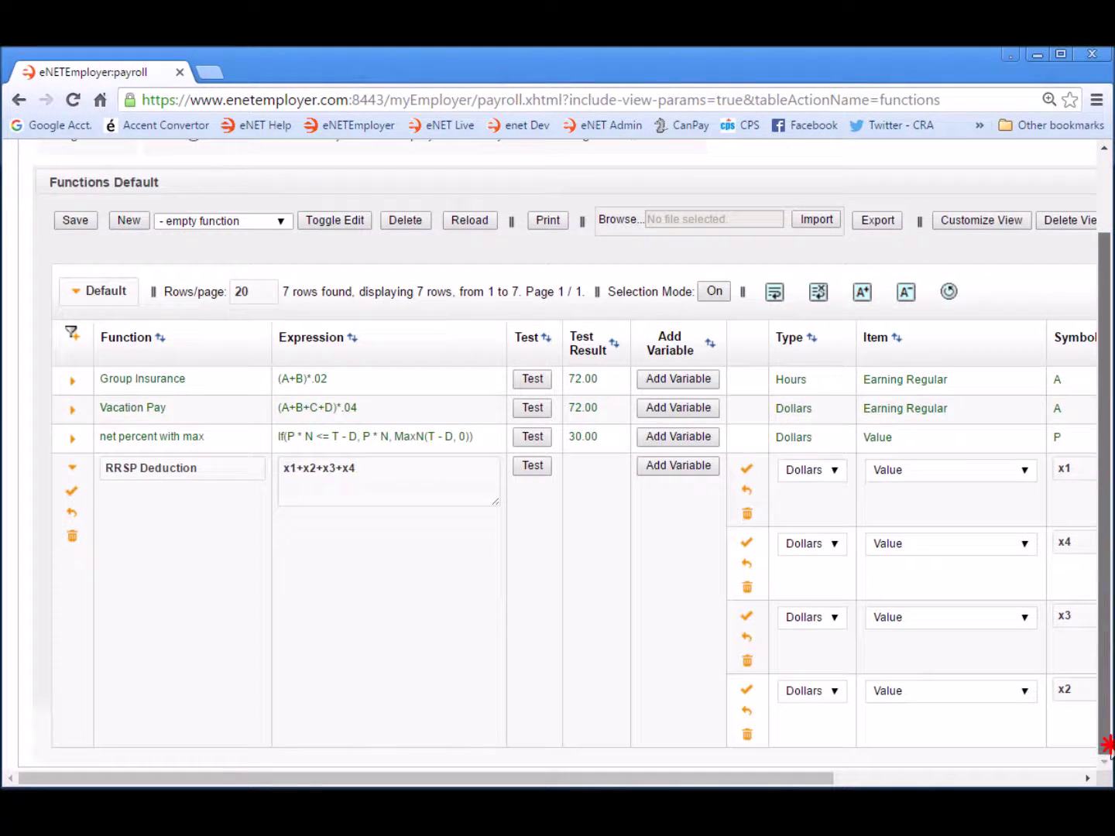
{"action": "left_click", "coordinate": [1066, 780]}
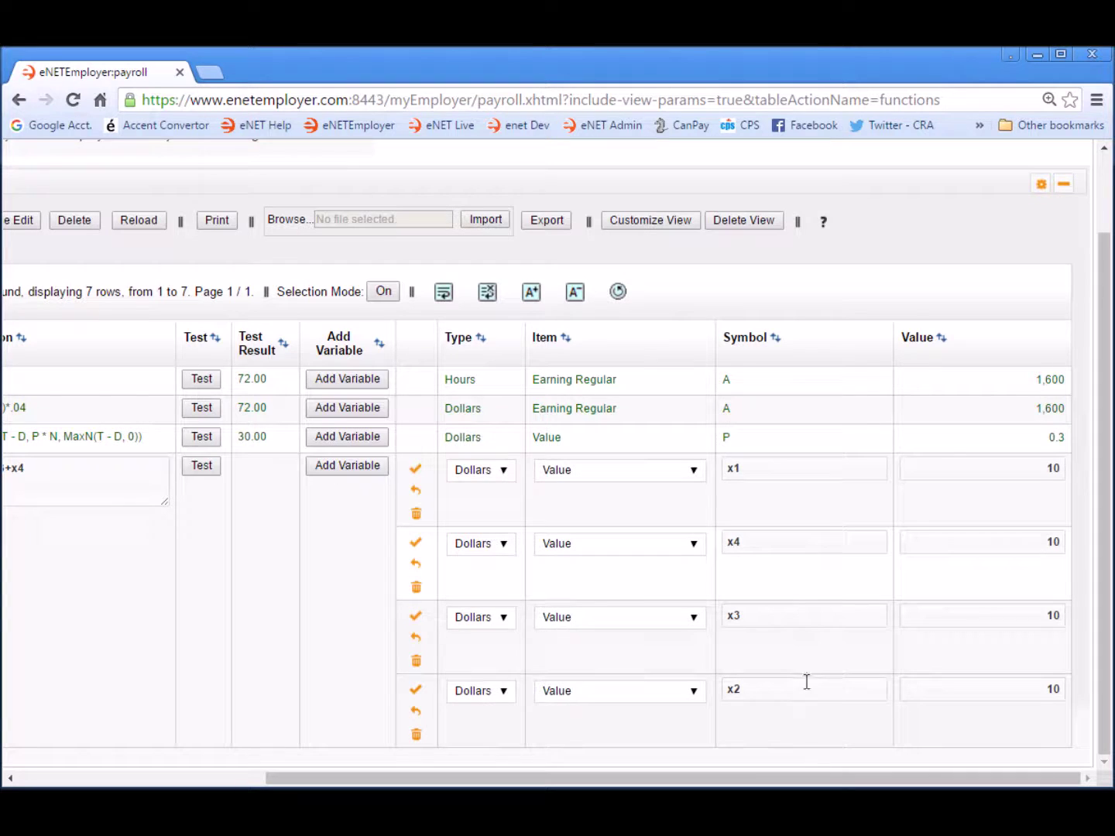
{"action": "left_click", "coordinate": [793, 513]}
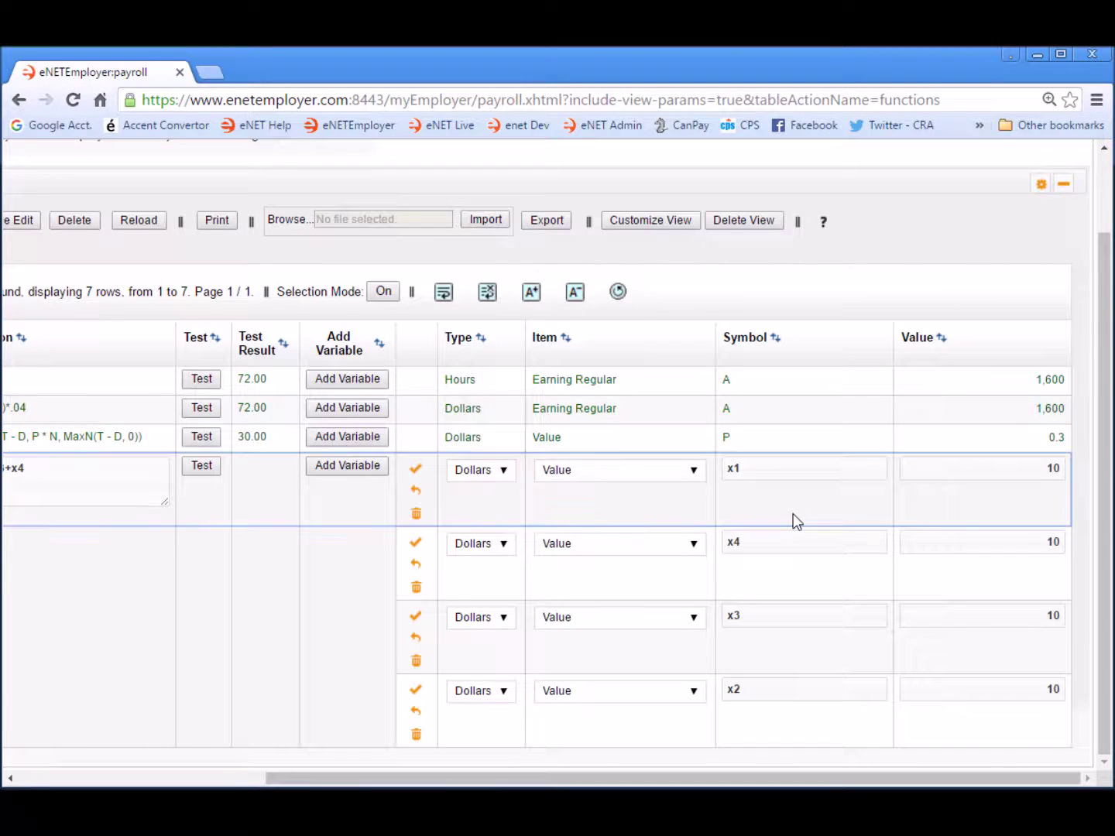
{"action": "left_click", "coordinate": [792, 513]}
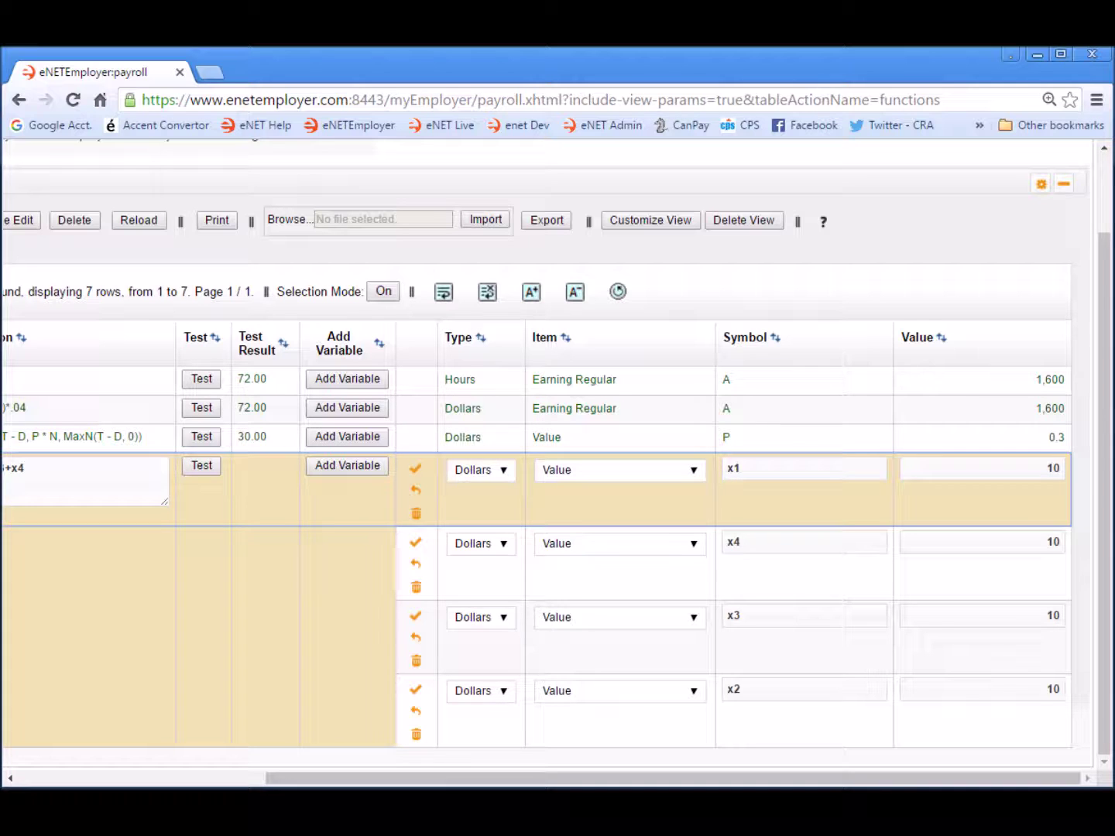
{"action": "left_click", "coordinate": [694, 472]}
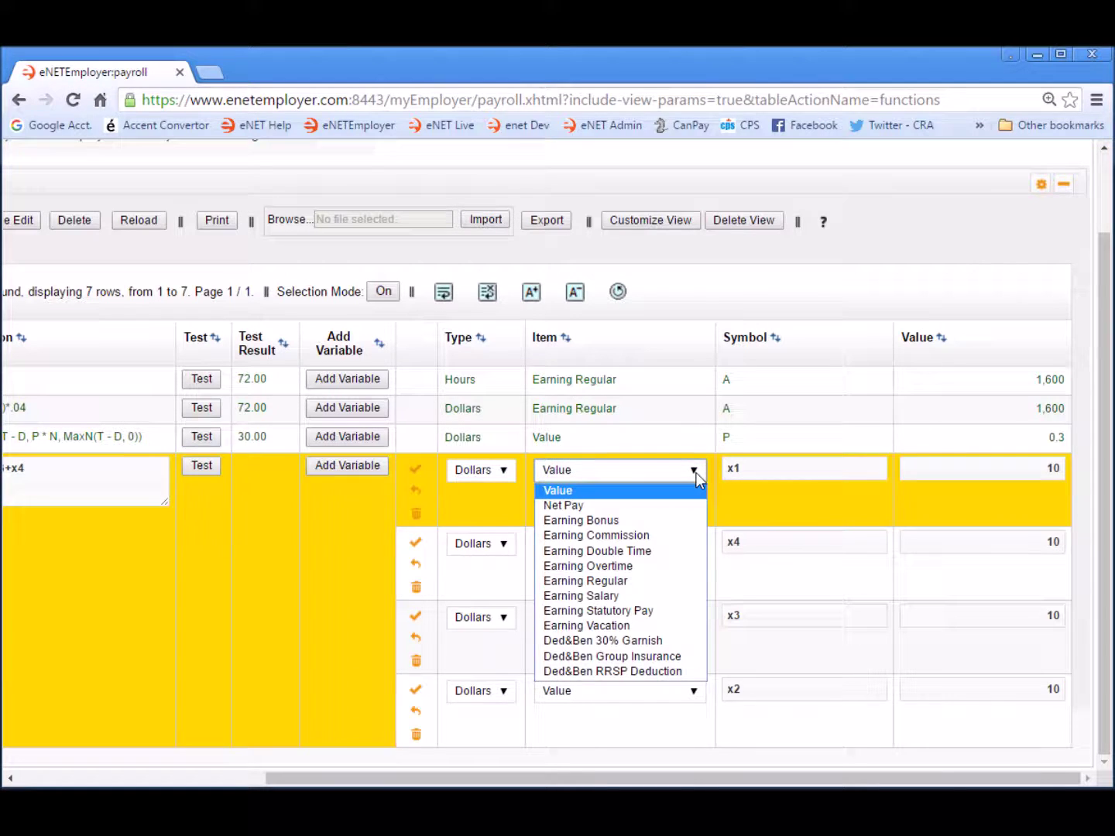
{"action": "left_click", "coordinate": [605, 586]}
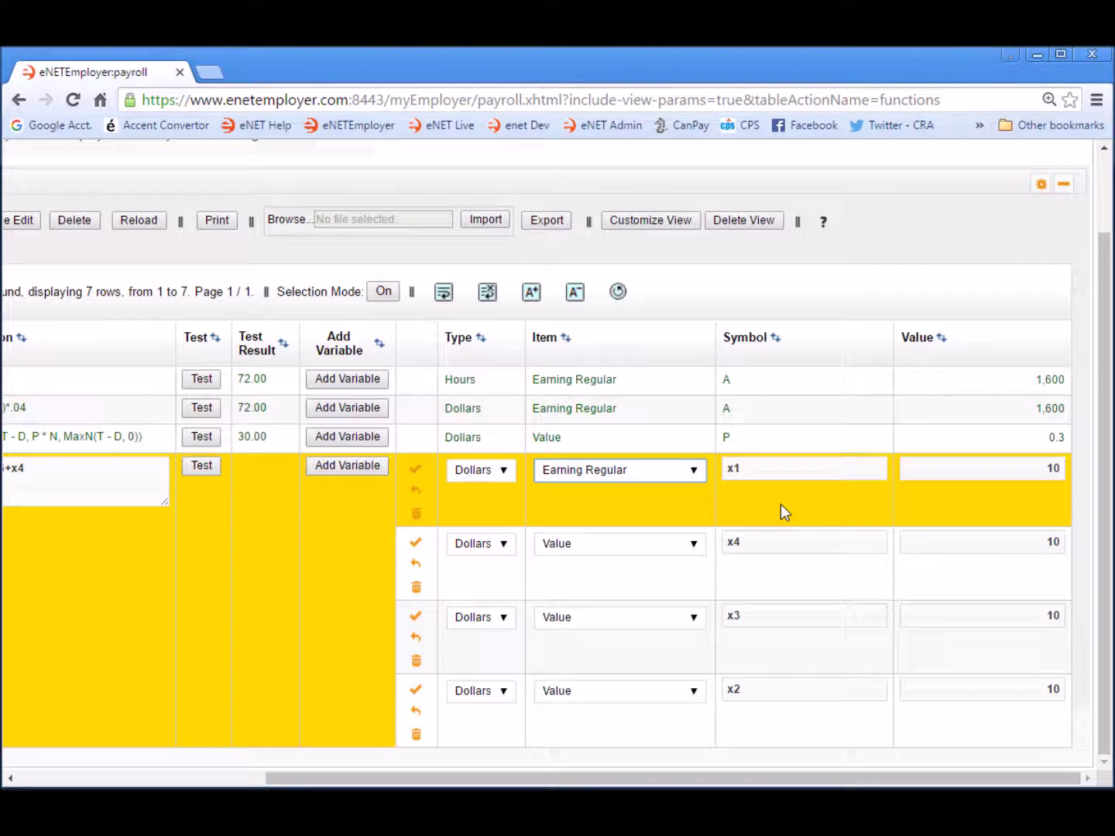
{"action": "left_click", "coordinate": [675, 579]}
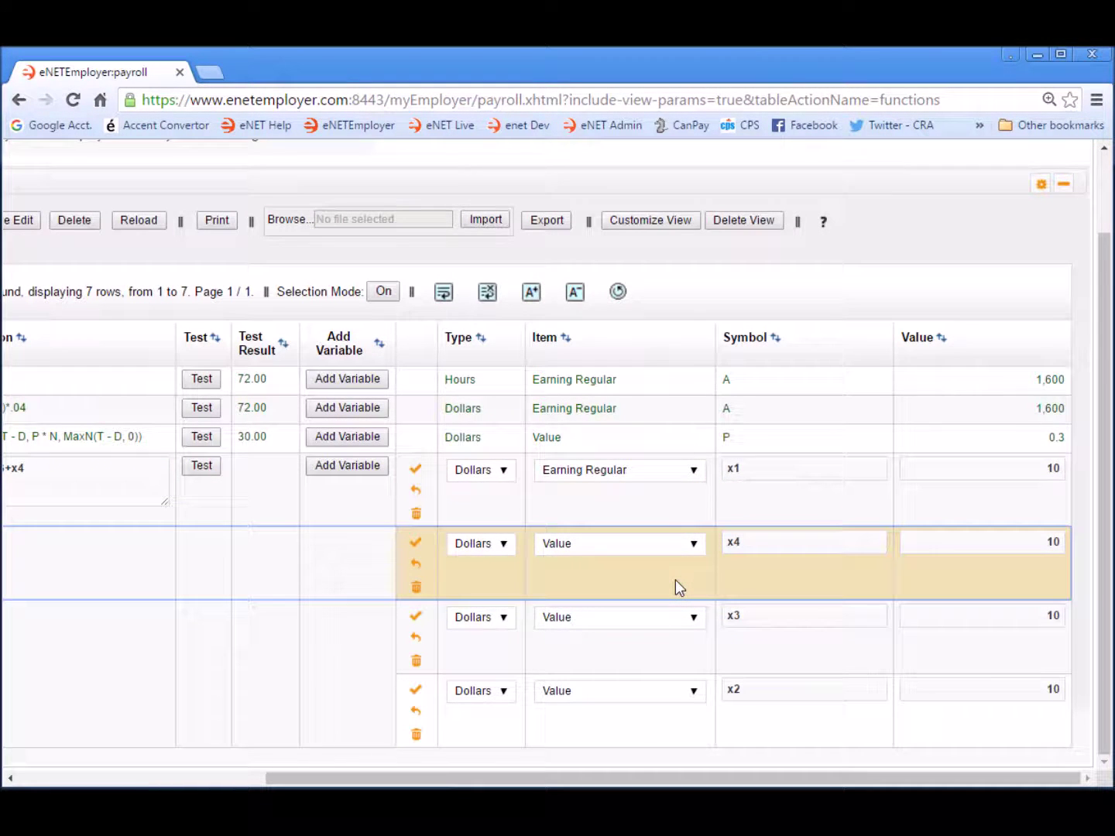
{"action": "left_click", "coordinate": [693, 546]}
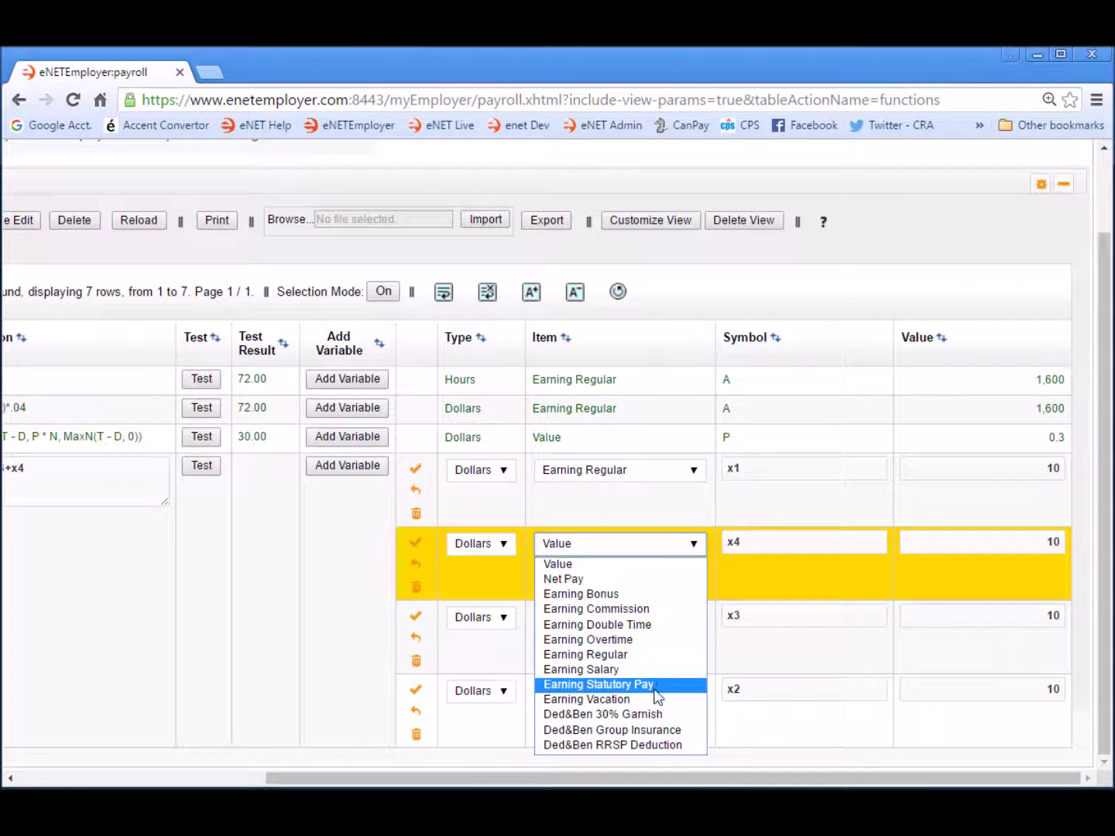
{"action": "left_click", "coordinate": [656, 686]}
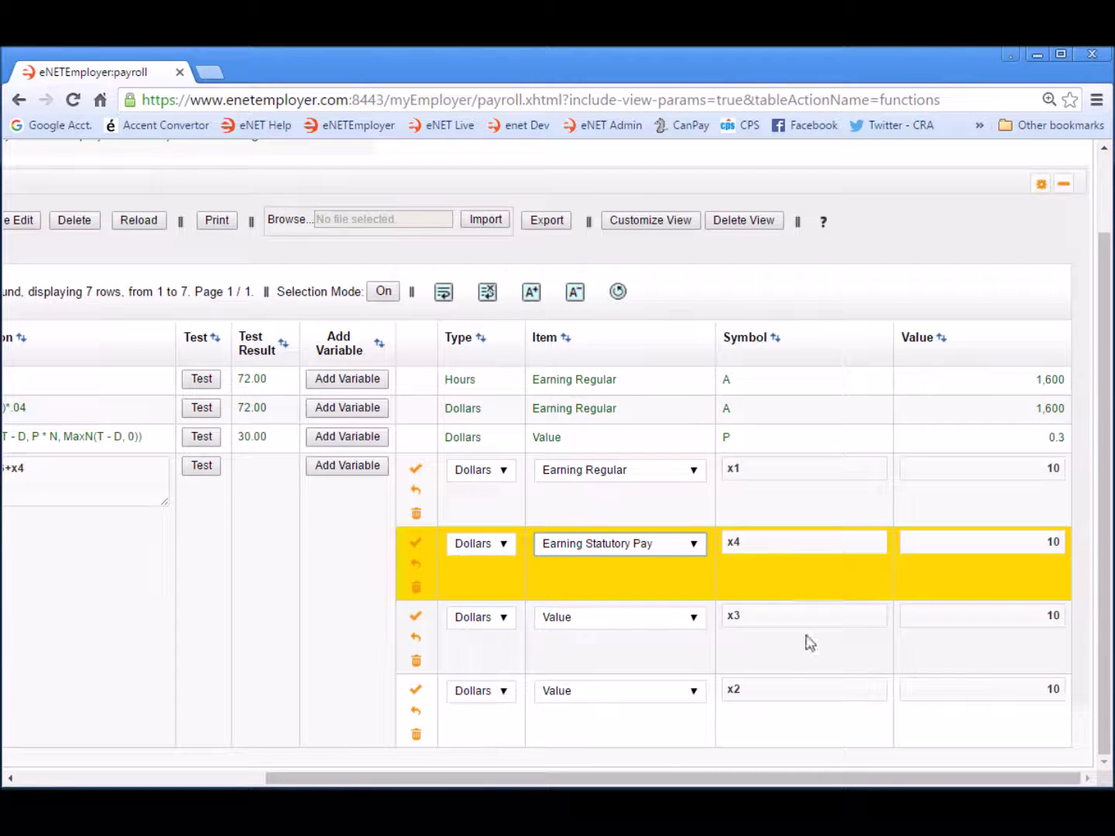
Step: Assign Earning Salary to variable x3 and Earning Commission to variable x2 of the RRSP Deduction function
{"action": "left_click", "coordinate": [695, 619]}
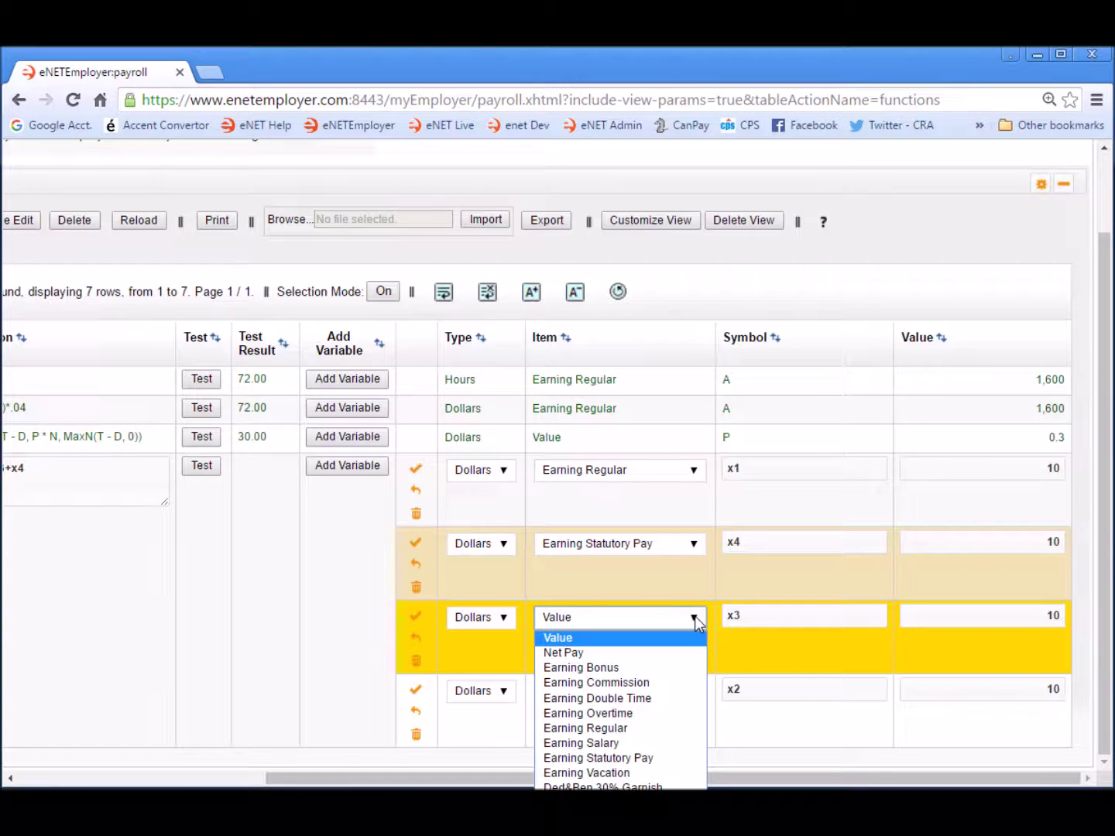
{"action": "left_click", "coordinate": [612, 745]}
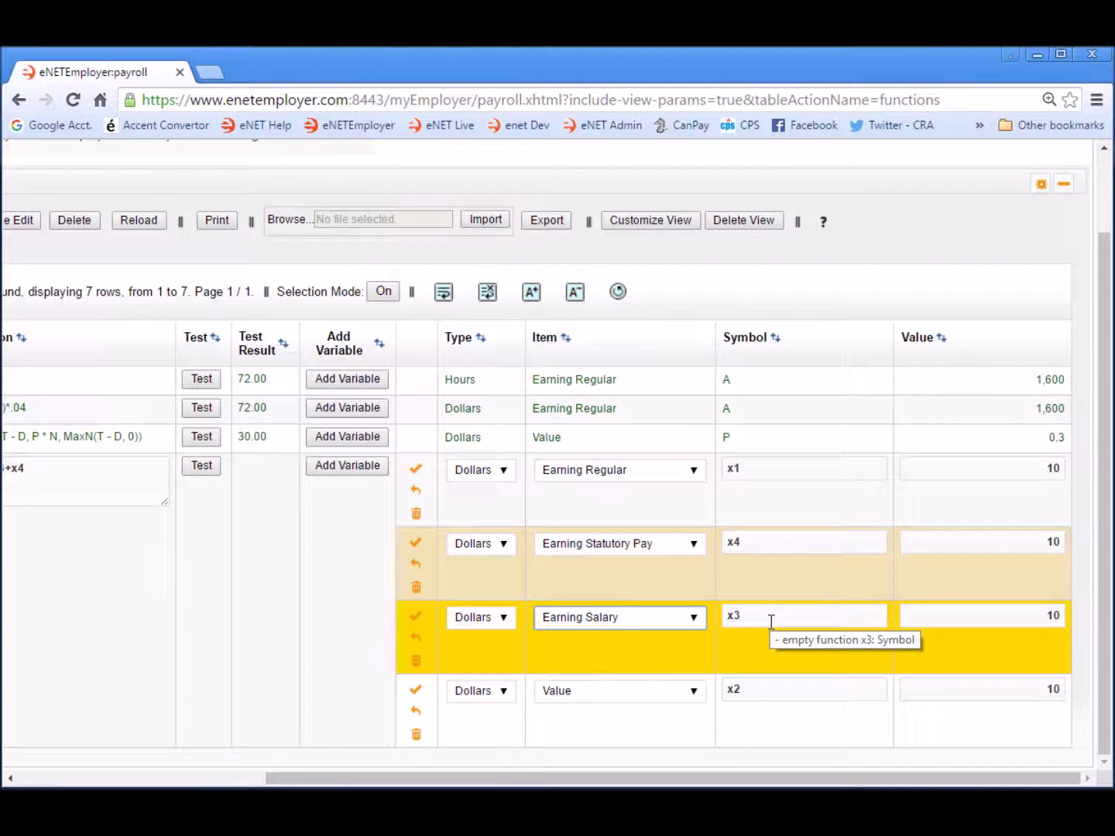
{"action": "left_click", "coordinate": [694, 694]}
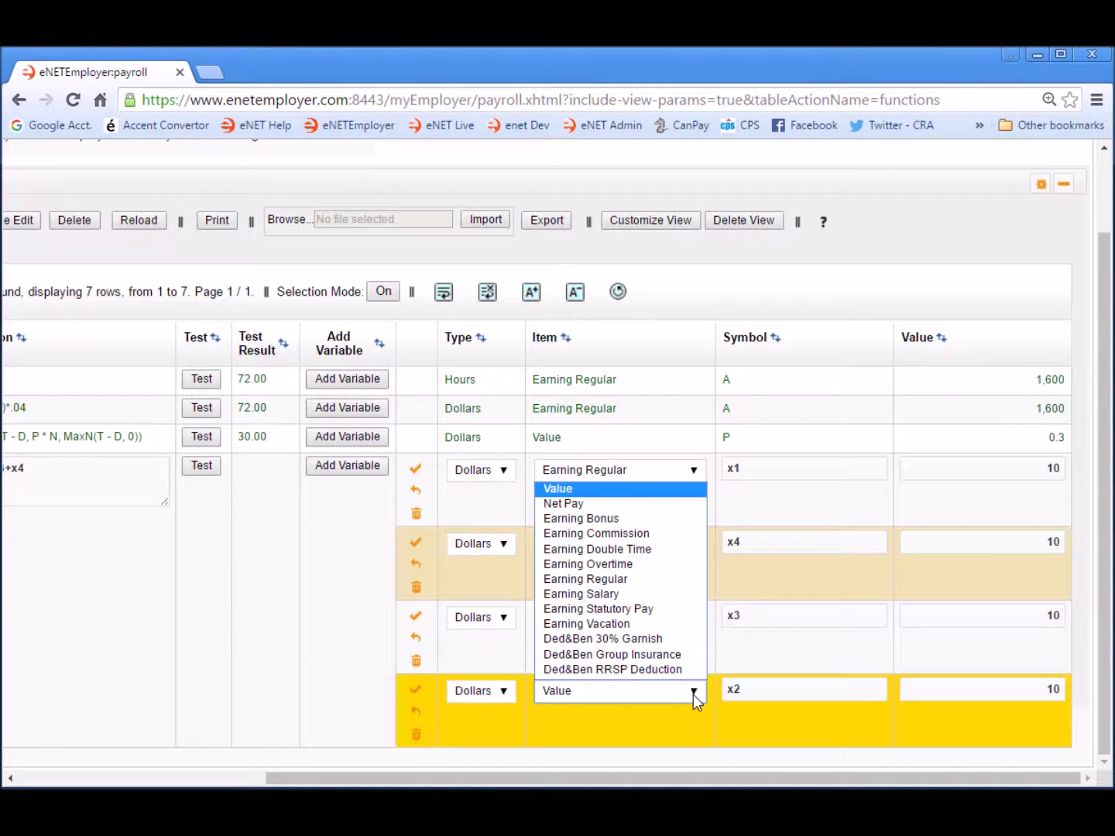
{"action": "left_click", "coordinate": [616, 534]}
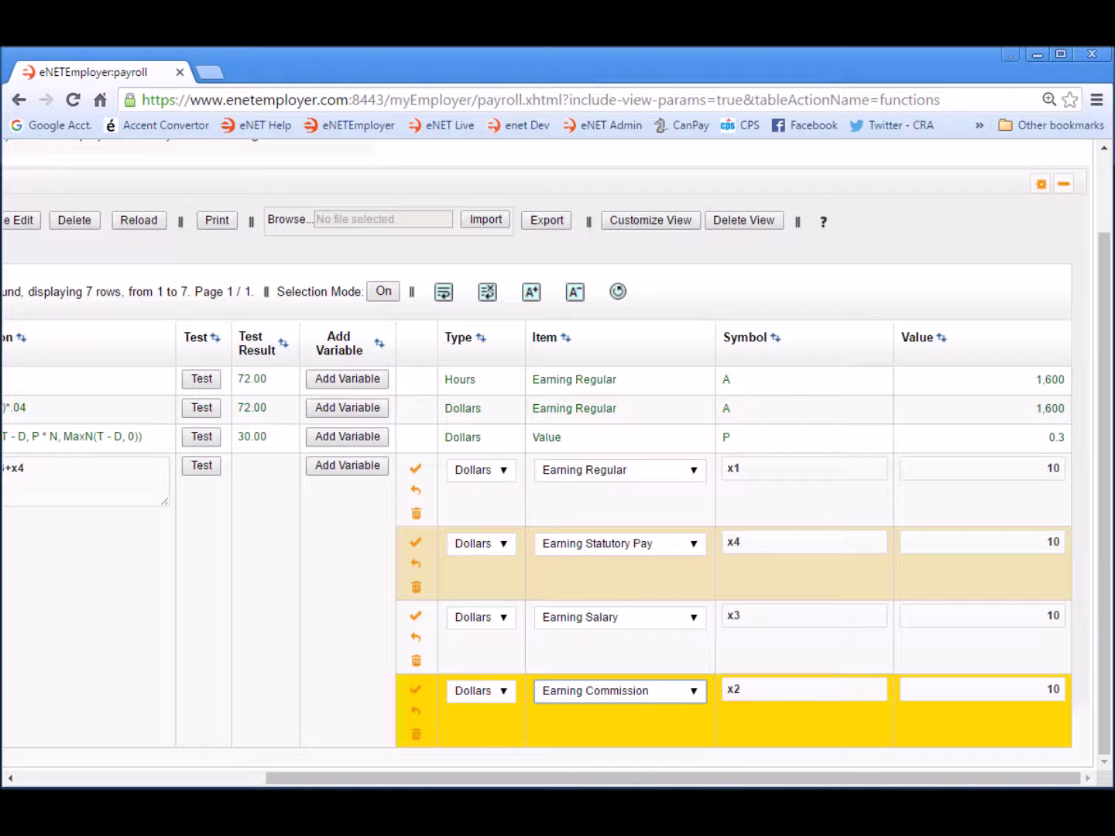
Step: Change the RRSP Deduction function's expression to (x1+x2+x3+x4)*.04
{"action": "left_click", "coordinate": [49, 784]}
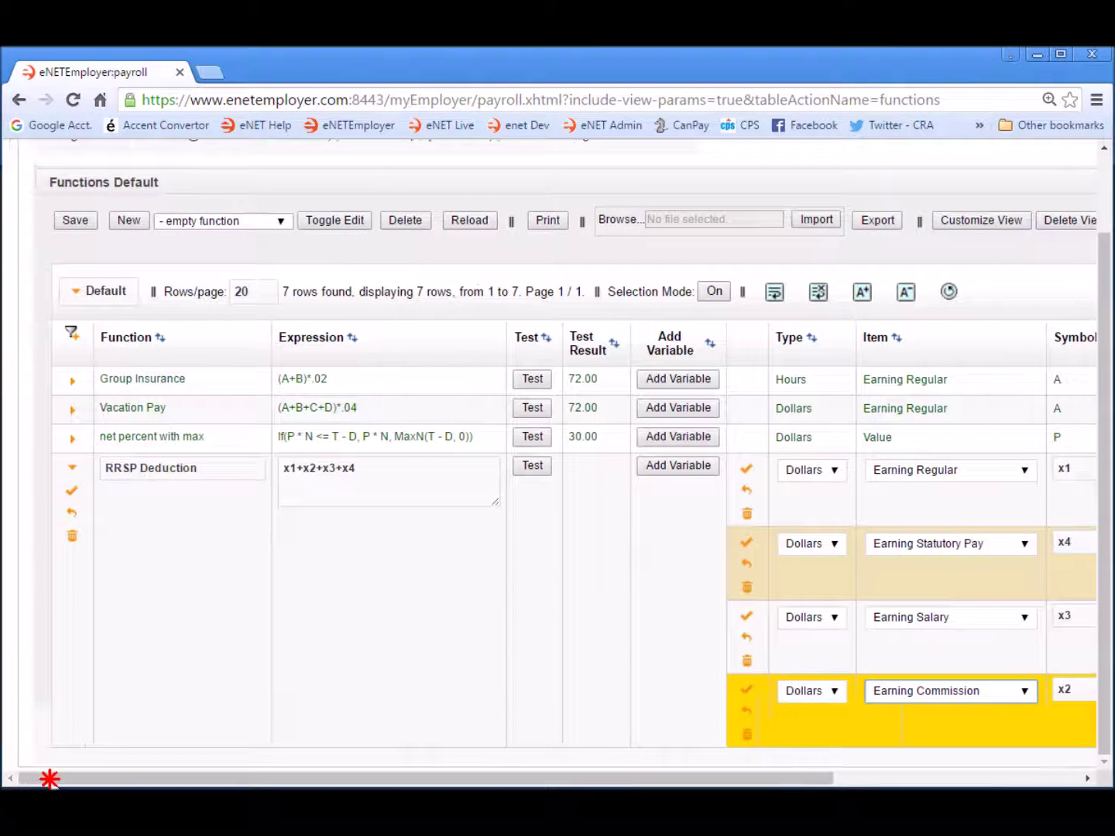
{"action": "left_click", "coordinate": [292, 496]}
{"action": "left_click", "coordinate": [282, 468]}
{"action": "type", "text": "("}
{"action": "key", "text": "Right"}
{"action": "key", "text": "Right"}
{"action": "key", "text": "Right"}
{"action": "key", "text": "Right"}
{"action": "key", "text": "Right"}
{"action": "key", "text": "Right"}
{"action": "key", "text": "Right"}
{"action": "key", "text": "Right"}
{"action": "key", "text": "Right"}
{"action": "key", "text": "Right"}
{"action": "key", "text": "Right"}
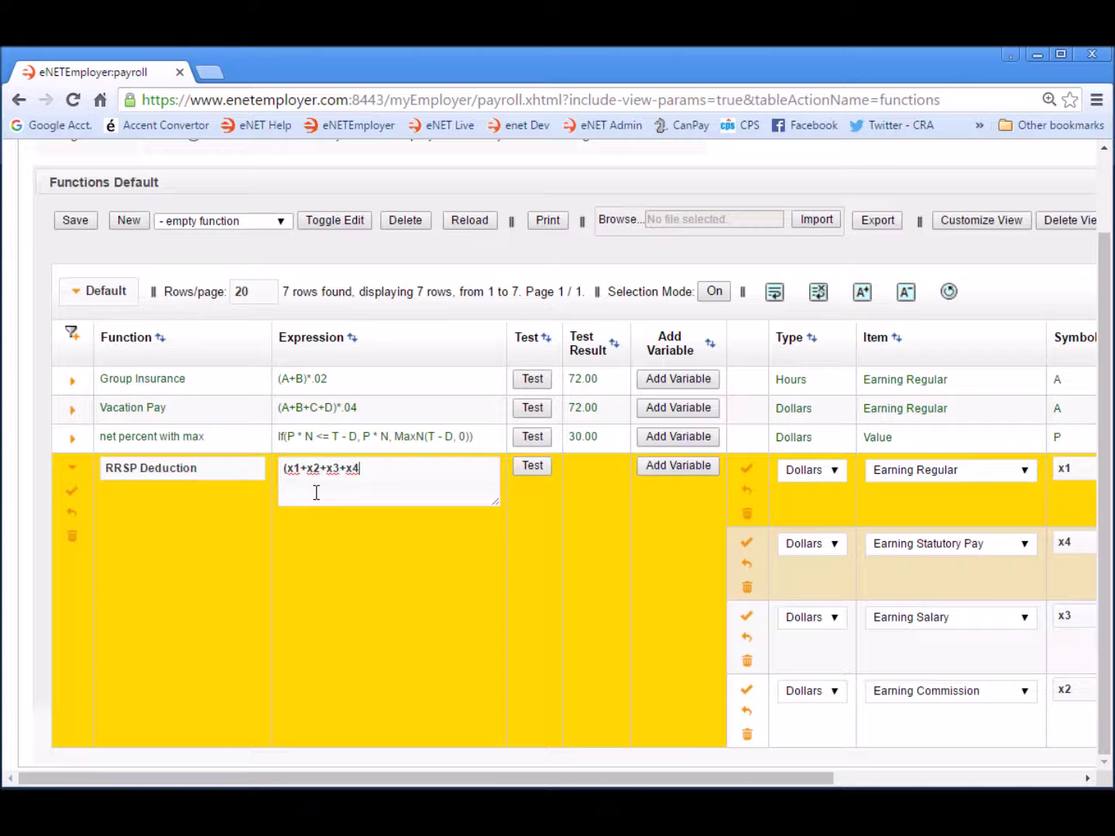
{"action": "type", "text": ")*.04"}
Step: Test the RRSP Deduction function, check it against its variable values and accept the function
{"action": "left_click", "coordinate": [531, 466]}
{"action": "left_click_drag", "start_coordinate": [695, 785], "coordinate": [942, 783]}
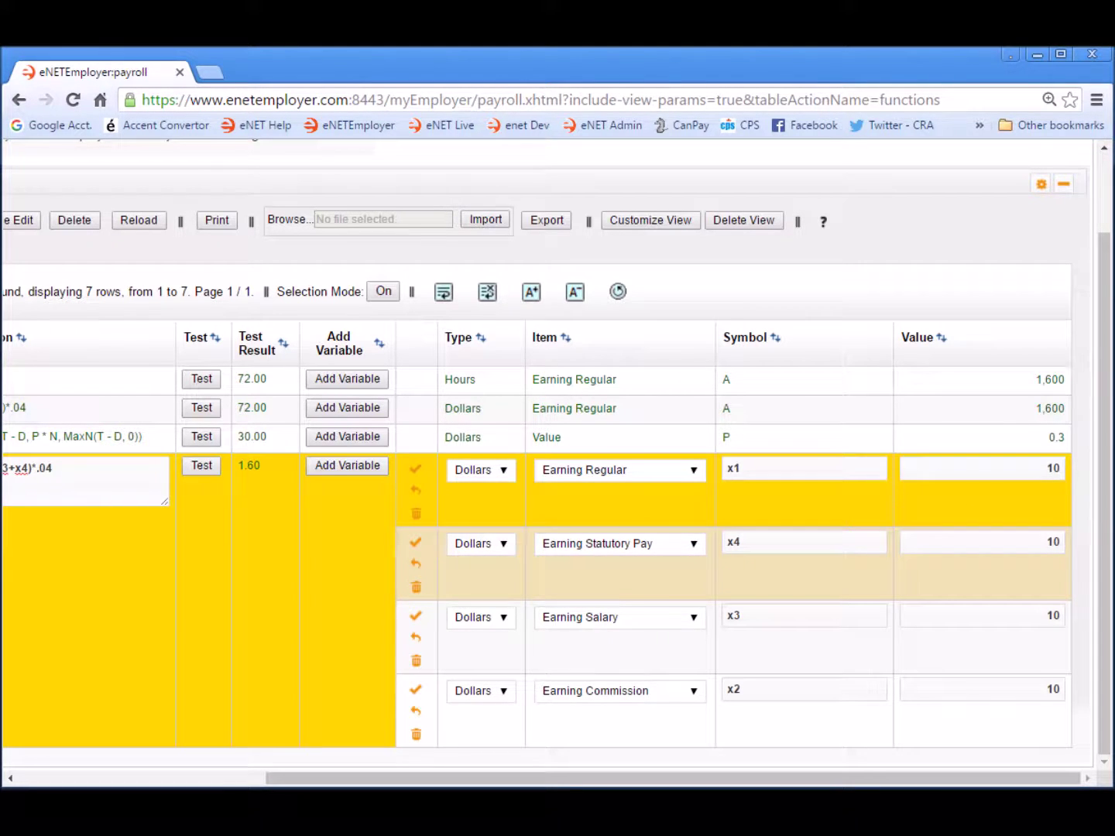
{"action": "left_click", "coordinate": [91, 780]}
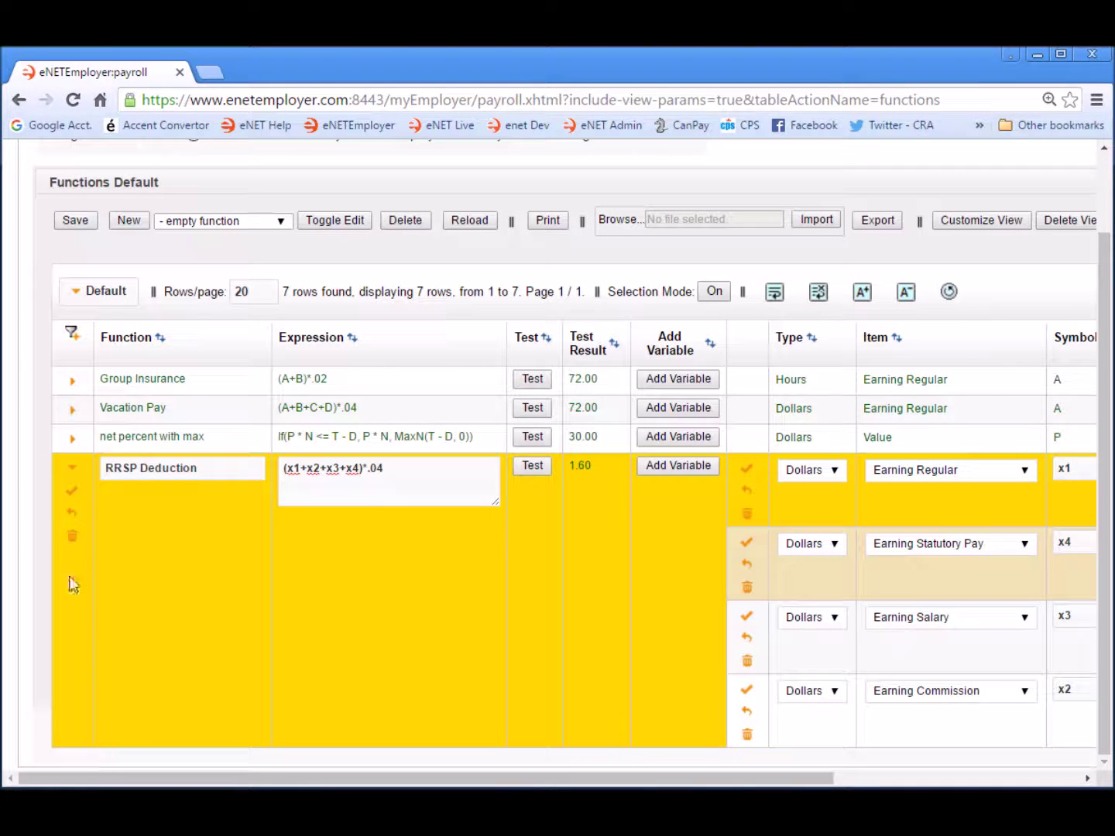
{"action": "left_click", "coordinate": [73, 500]}
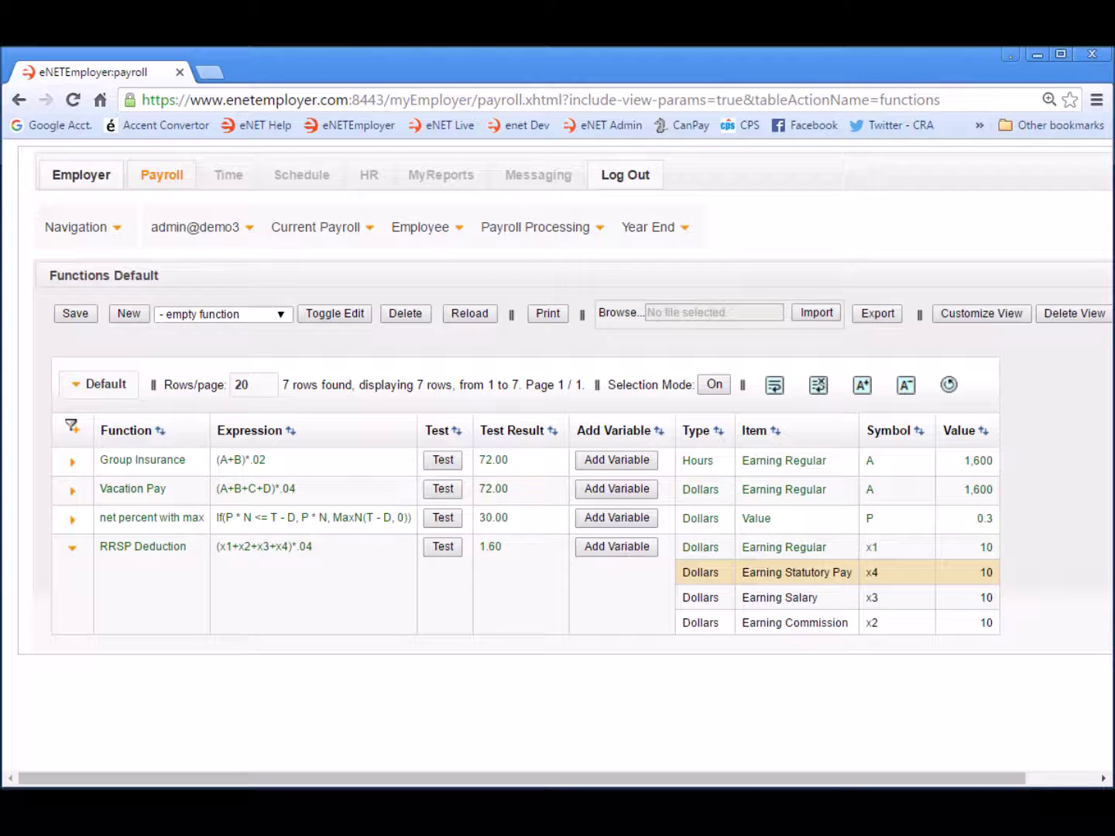
Step: In the payroll deductions, set the RRSP Deduction's calculate function to RRSP Deduction and accept the edited row
{"action": "left_click", "coordinate": [331, 229]}
{"action": "left_click", "coordinate": [361, 468]}
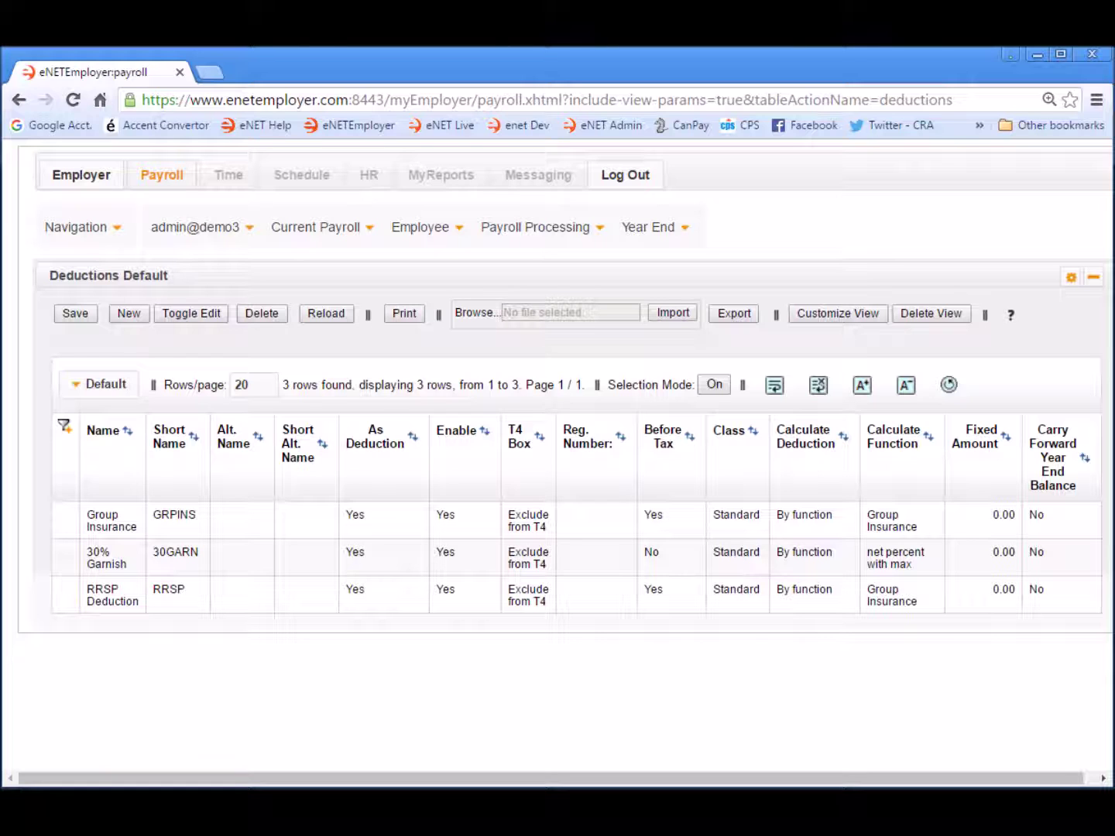
{"action": "double_click", "coordinate": [458, 602]}
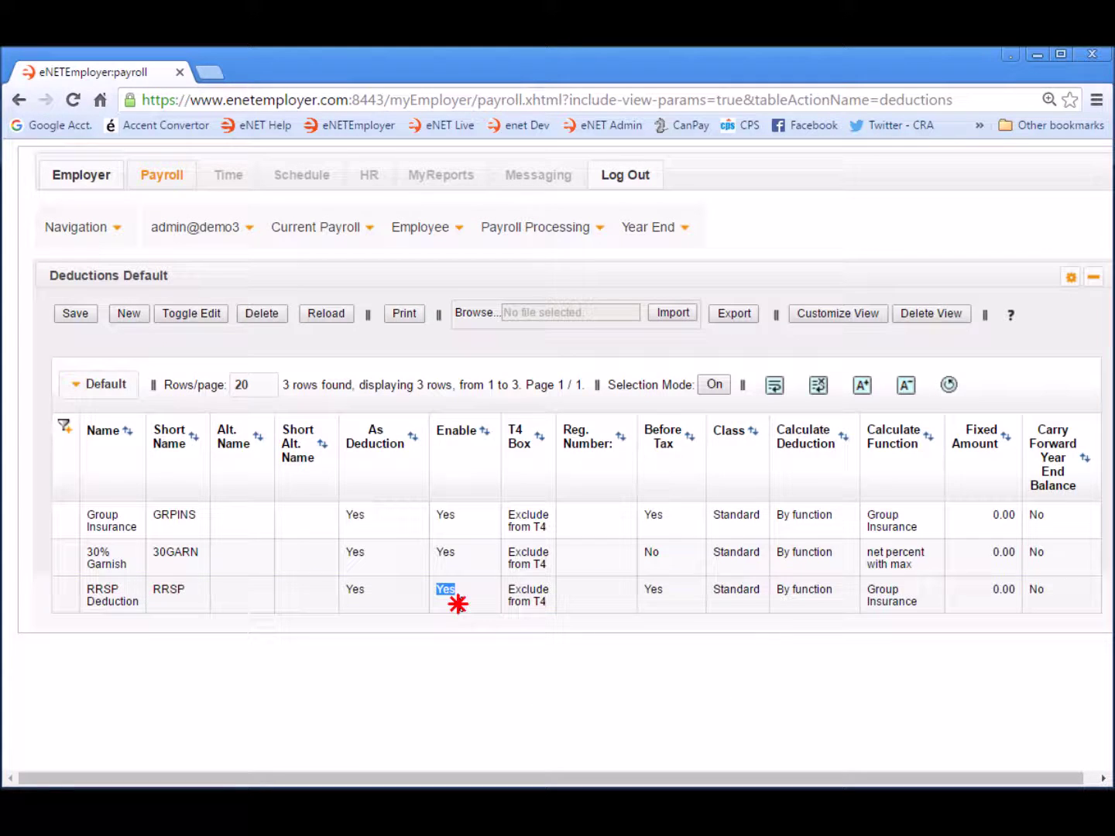
{"action": "left_click", "coordinate": [967, 777]}
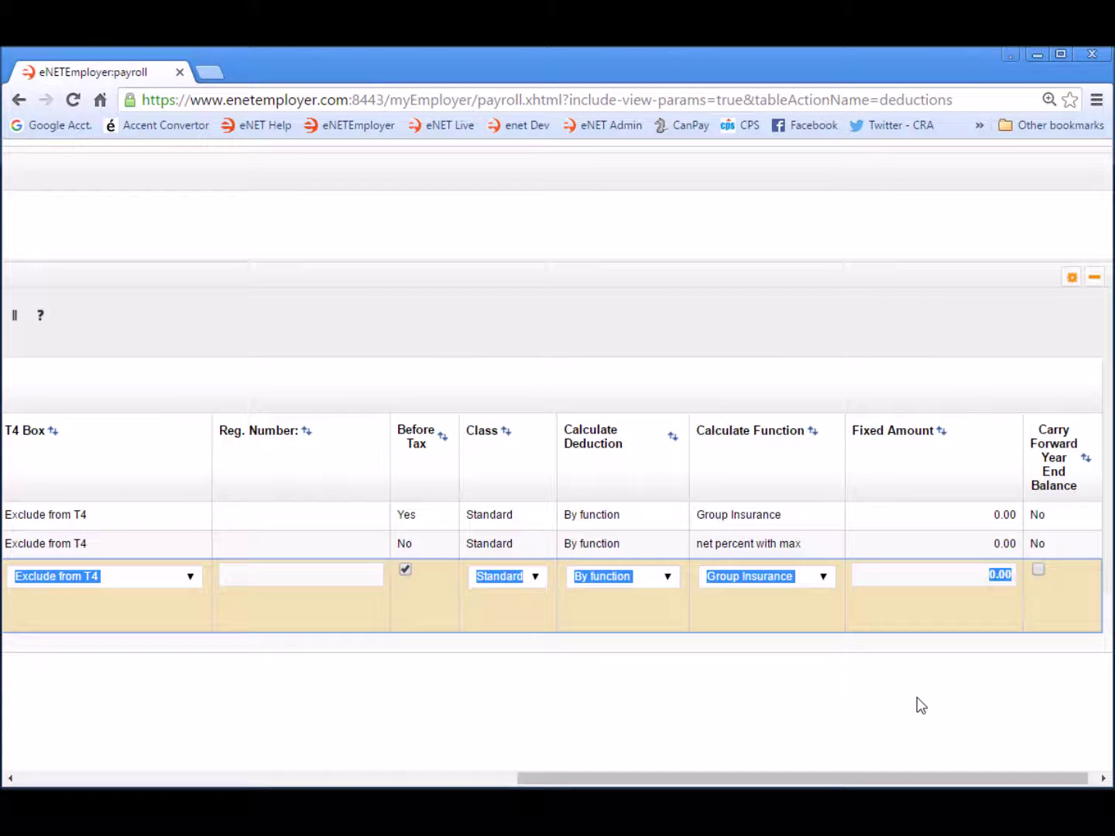
{"action": "left_click", "coordinate": [826, 575]}
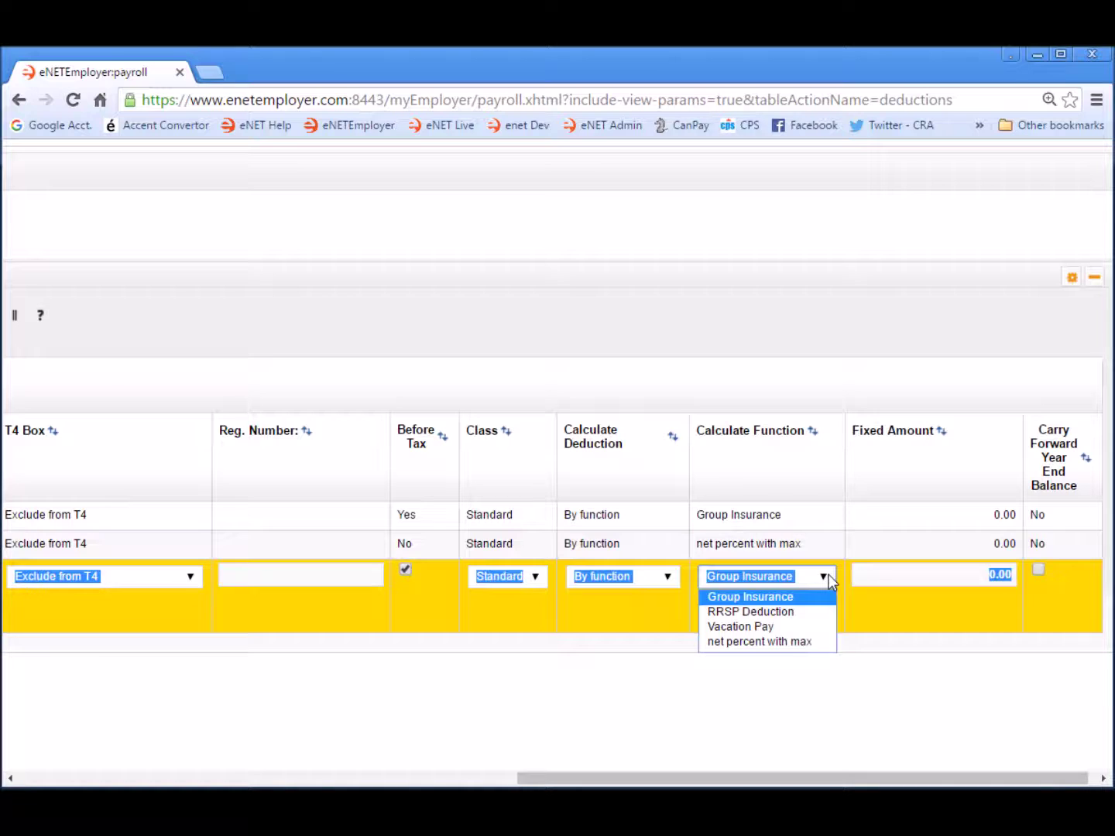
{"action": "left_click", "coordinate": [798, 616]}
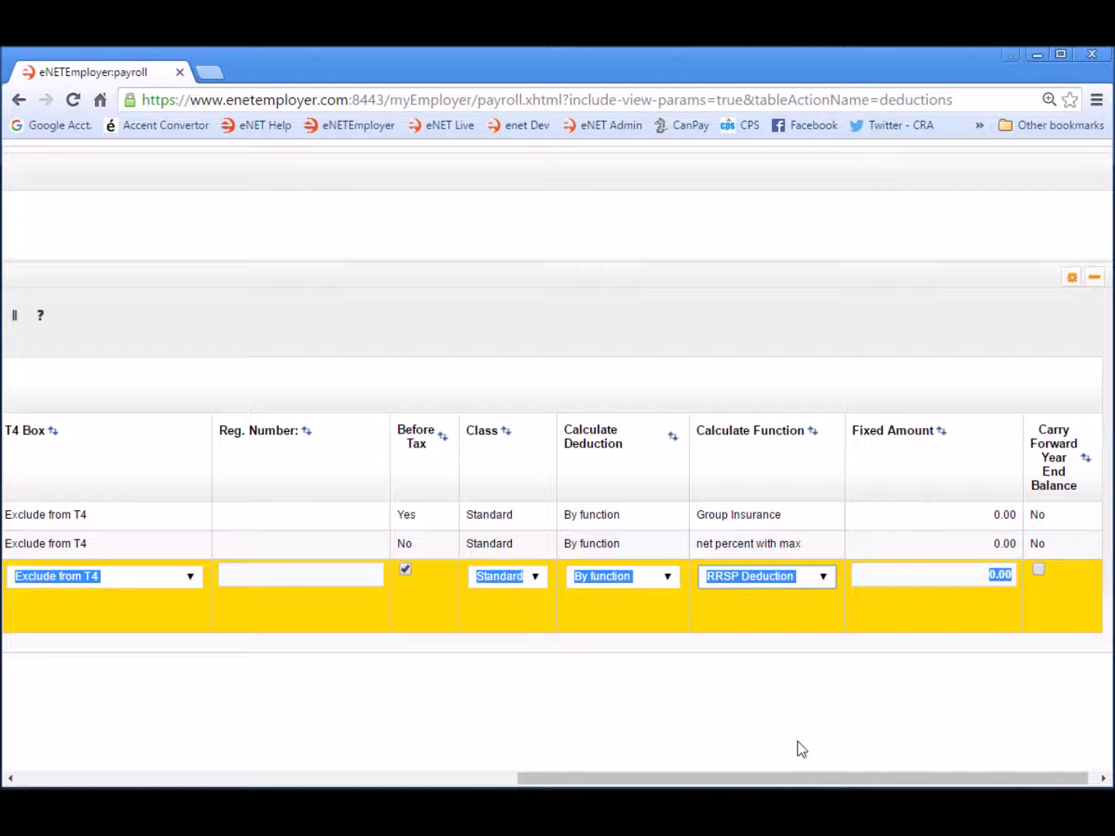
{"action": "left_click", "coordinate": [46, 776]}
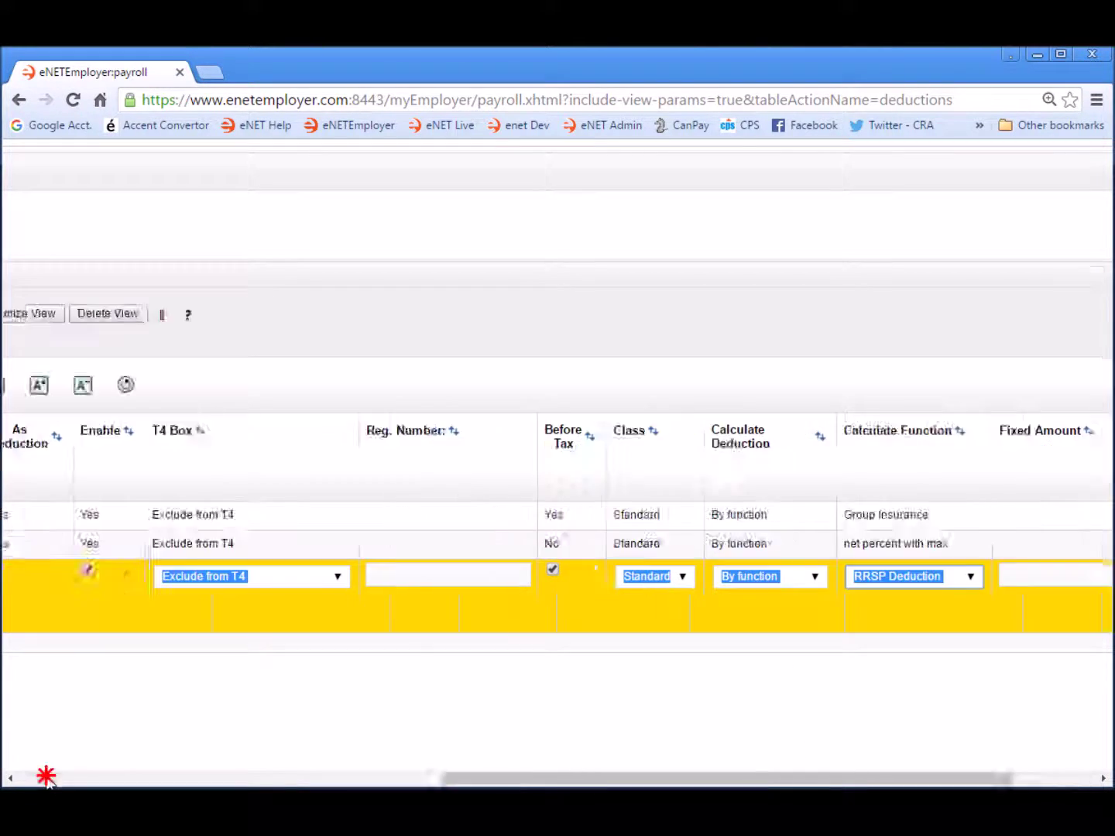
{"action": "left_click", "coordinate": [47, 777]}
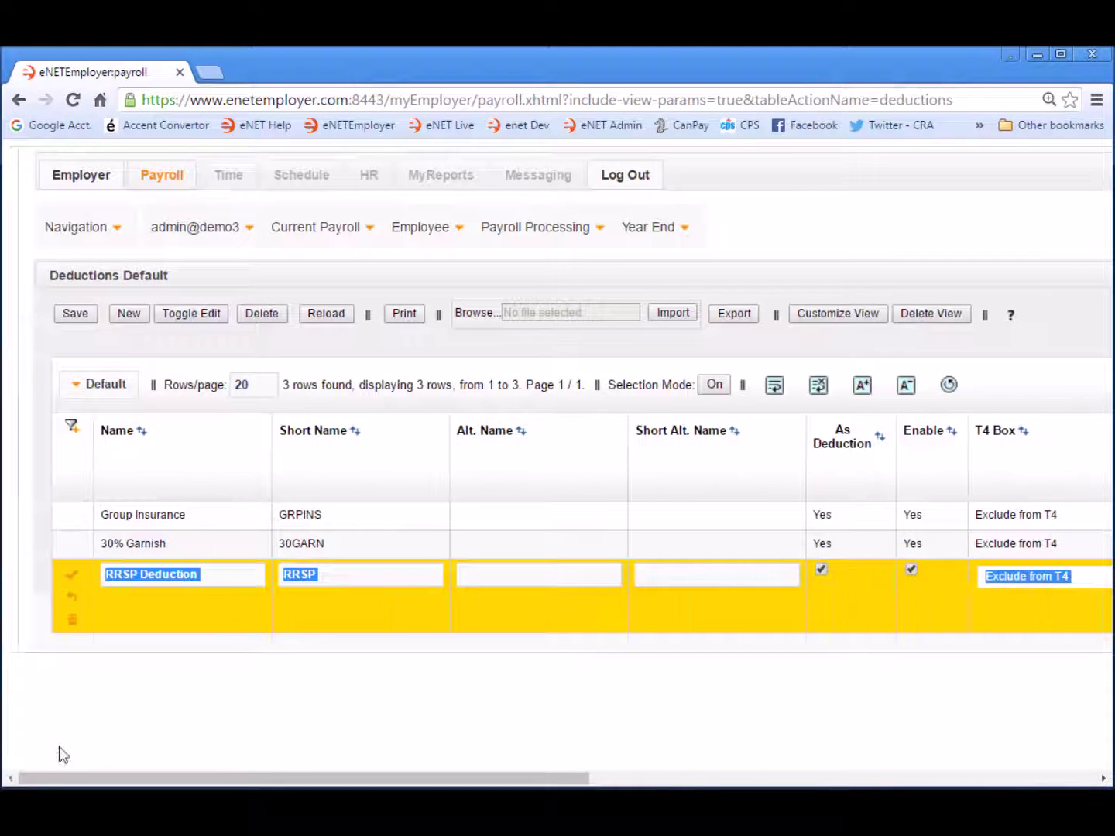
{"action": "left_click", "coordinate": [73, 588]}
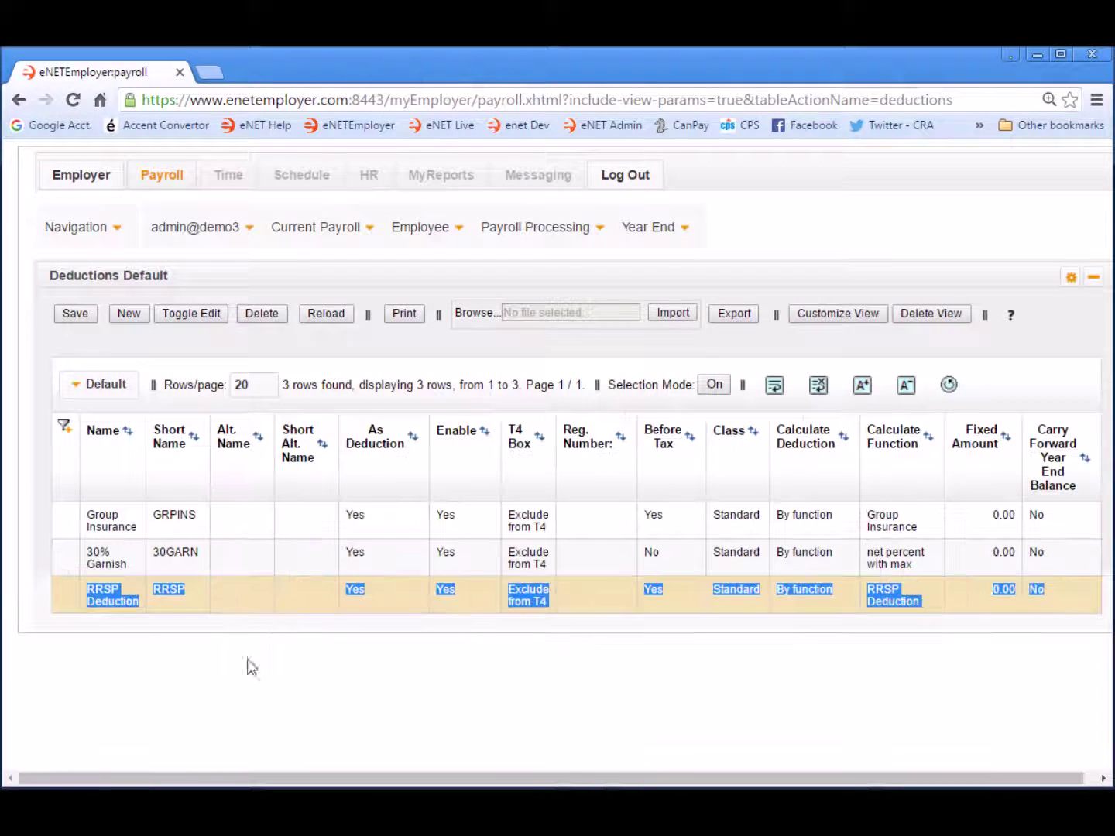
{"action": "left_click", "coordinate": [1077, 614]}
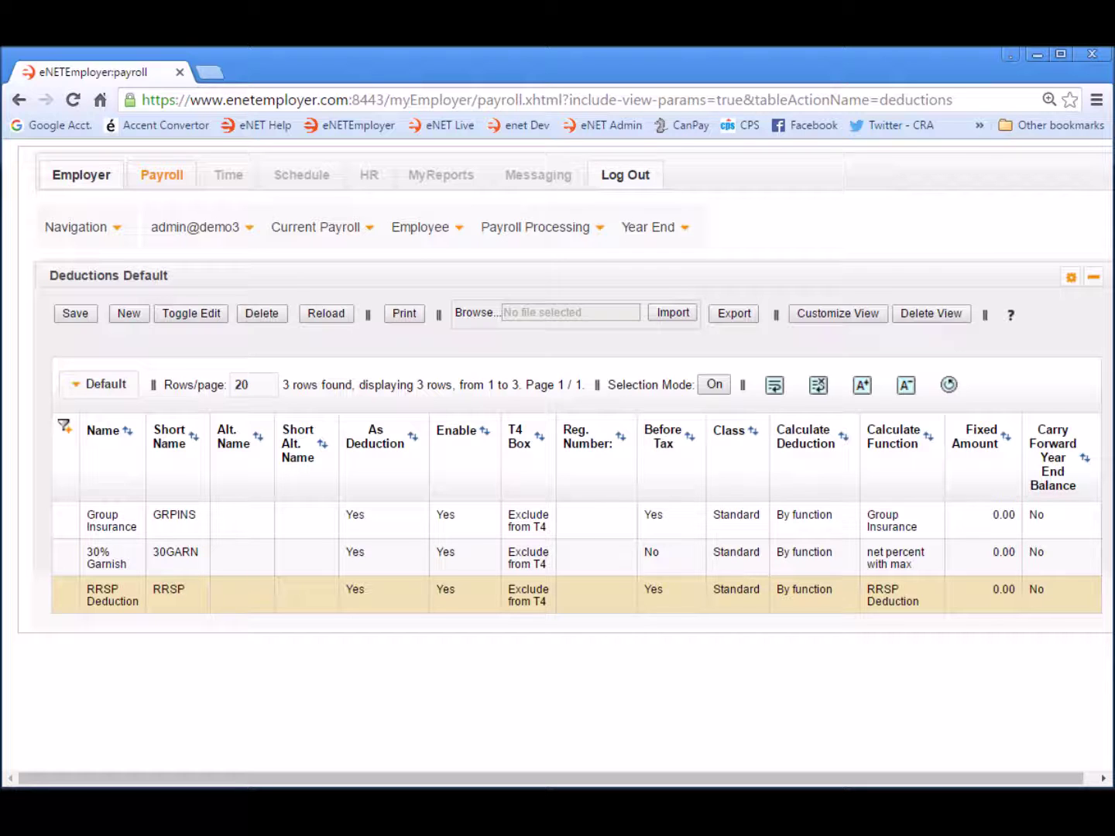
Step: In the payroll benefits, mark RRSP Deduction as an enabled benefit and set its T4 box to T4-40 Other Taxables
{"action": "left_click", "coordinate": [330, 229]}
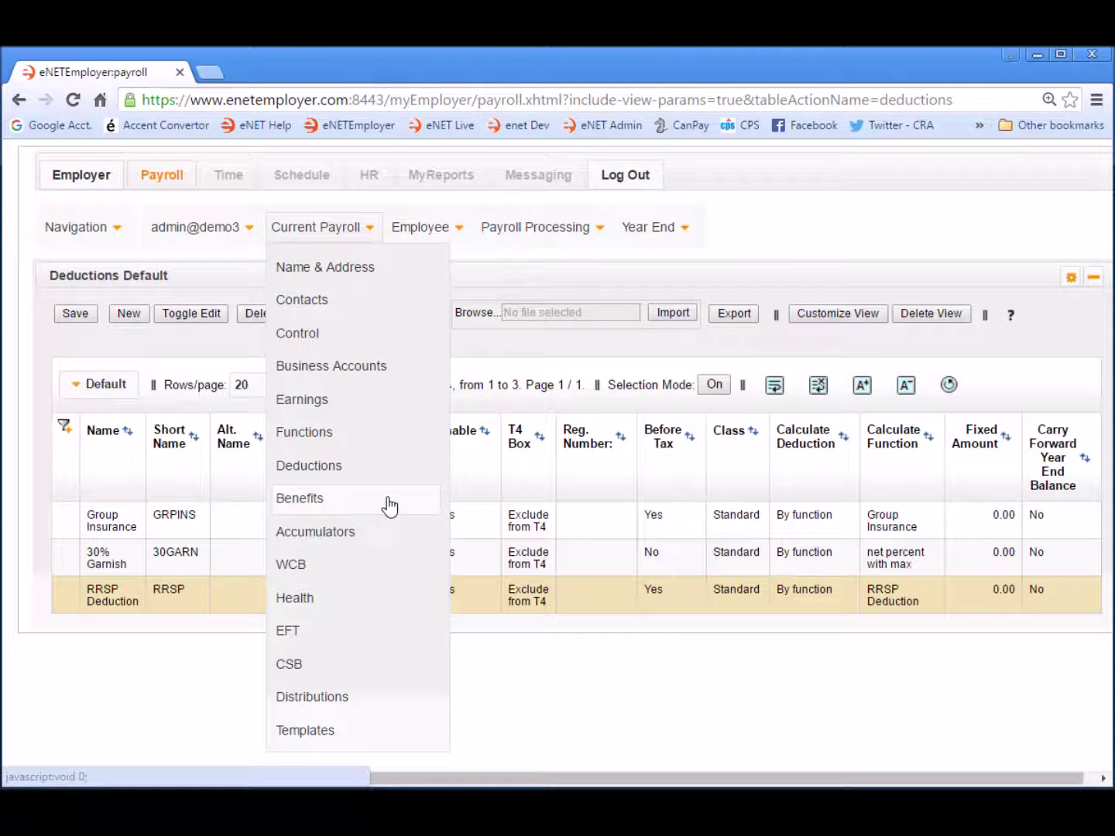
{"action": "left_click", "coordinate": [390, 505]}
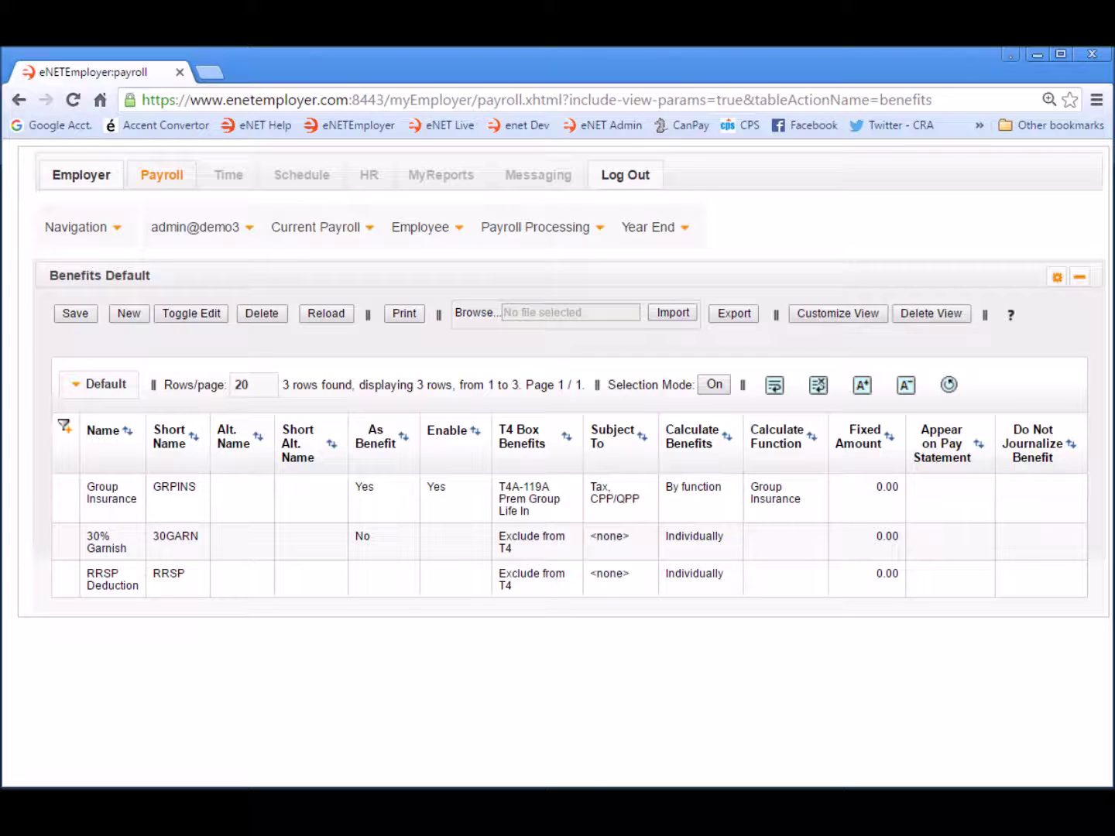
{"action": "double_click", "coordinate": [388, 586]}
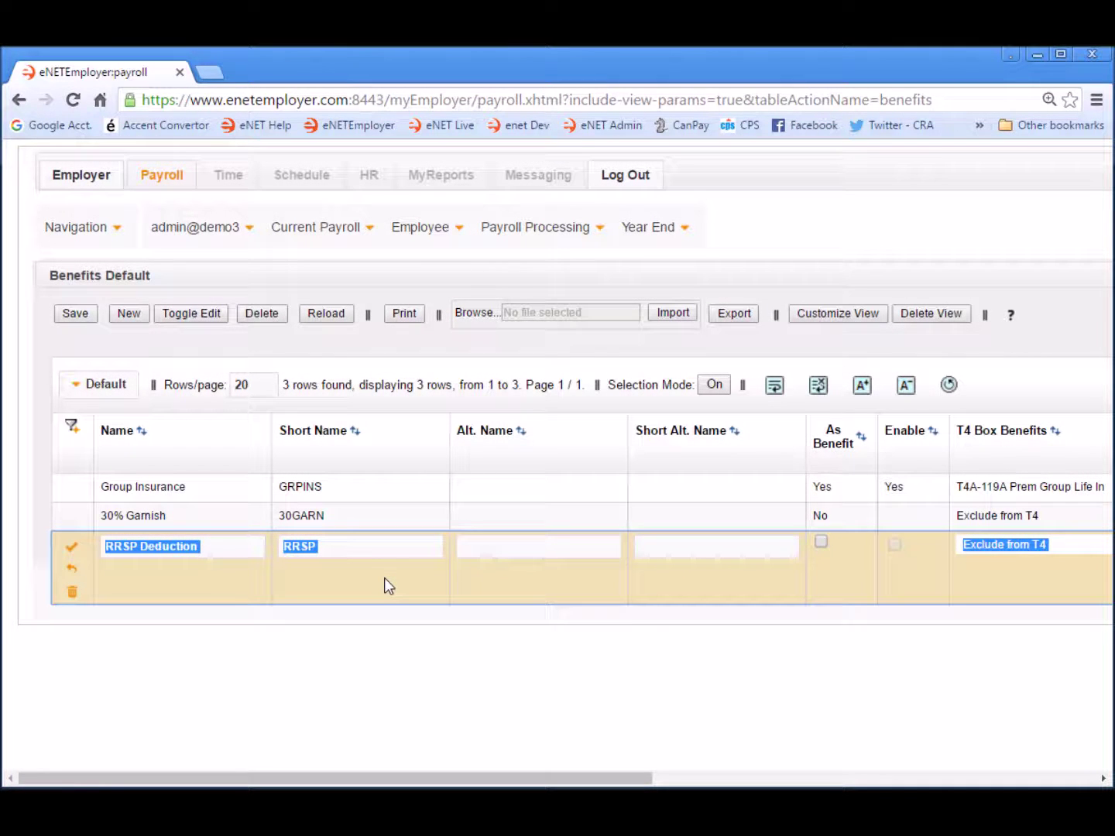
{"action": "left_click", "coordinate": [819, 540]}
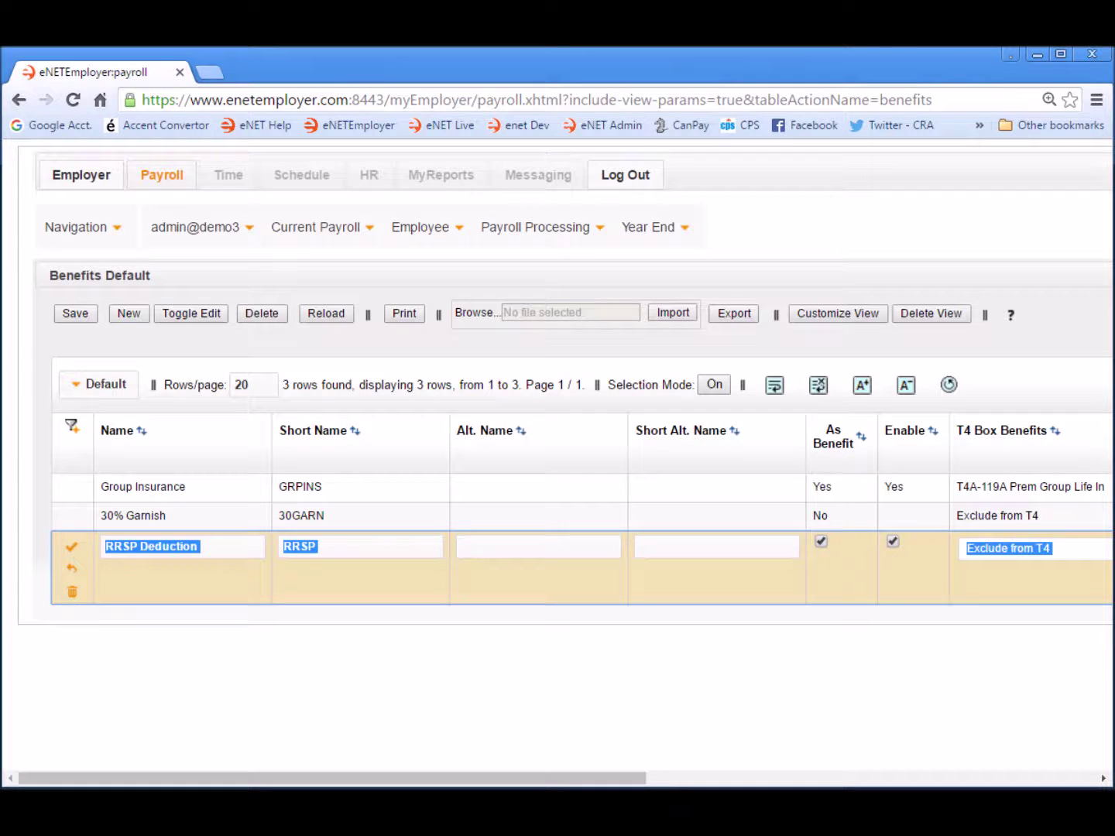
{"action": "left_click", "coordinate": [1067, 778]}
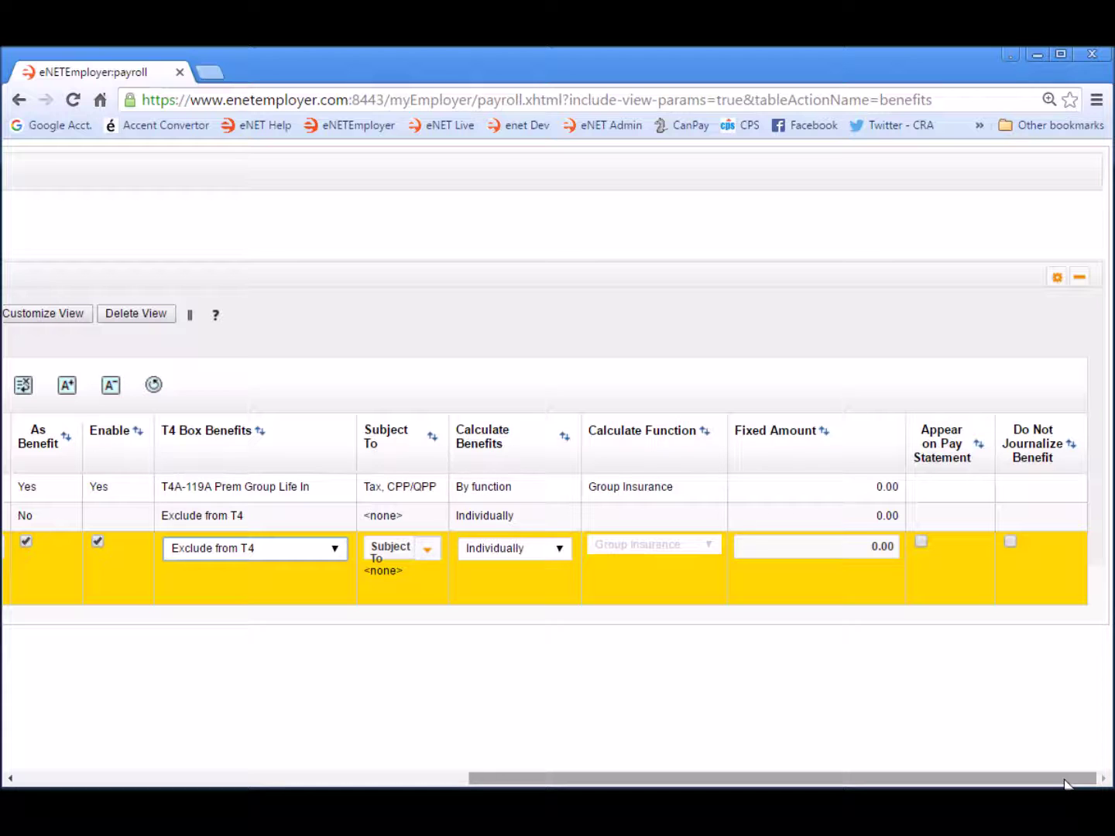
{"action": "left_click", "coordinate": [339, 550]}
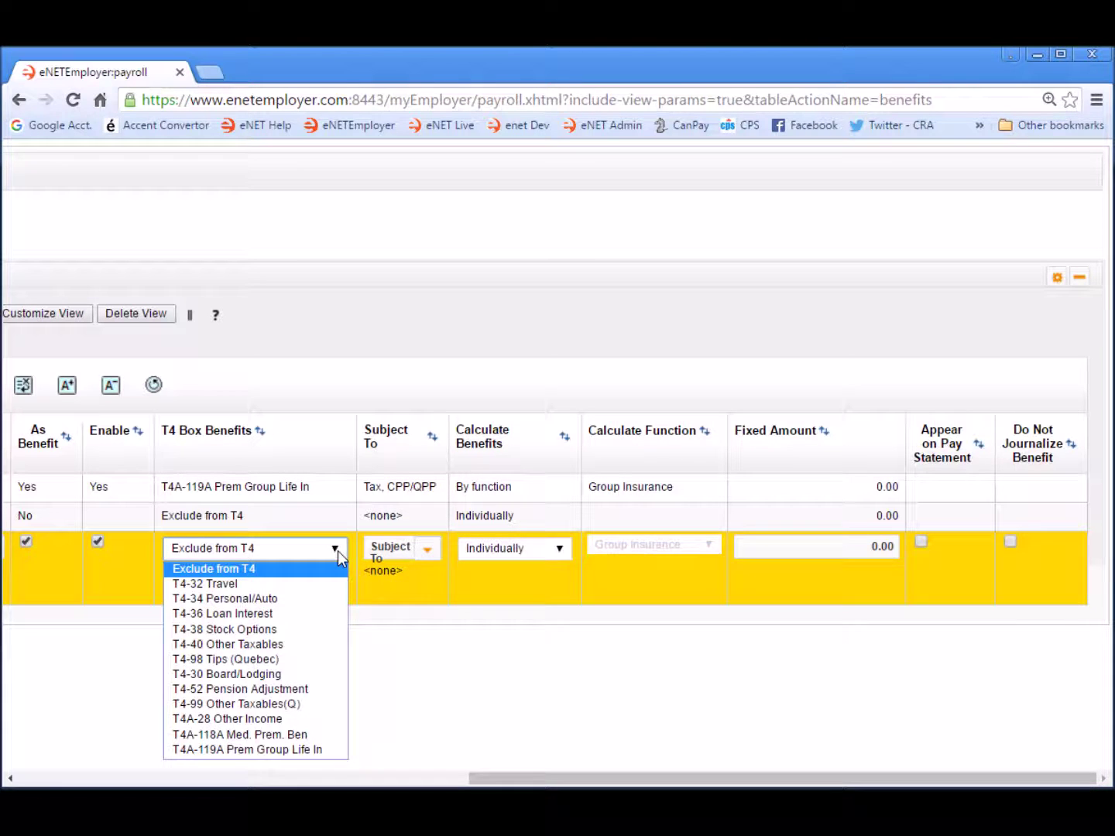
{"action": "left_click", "coordinate": [254, 646]}
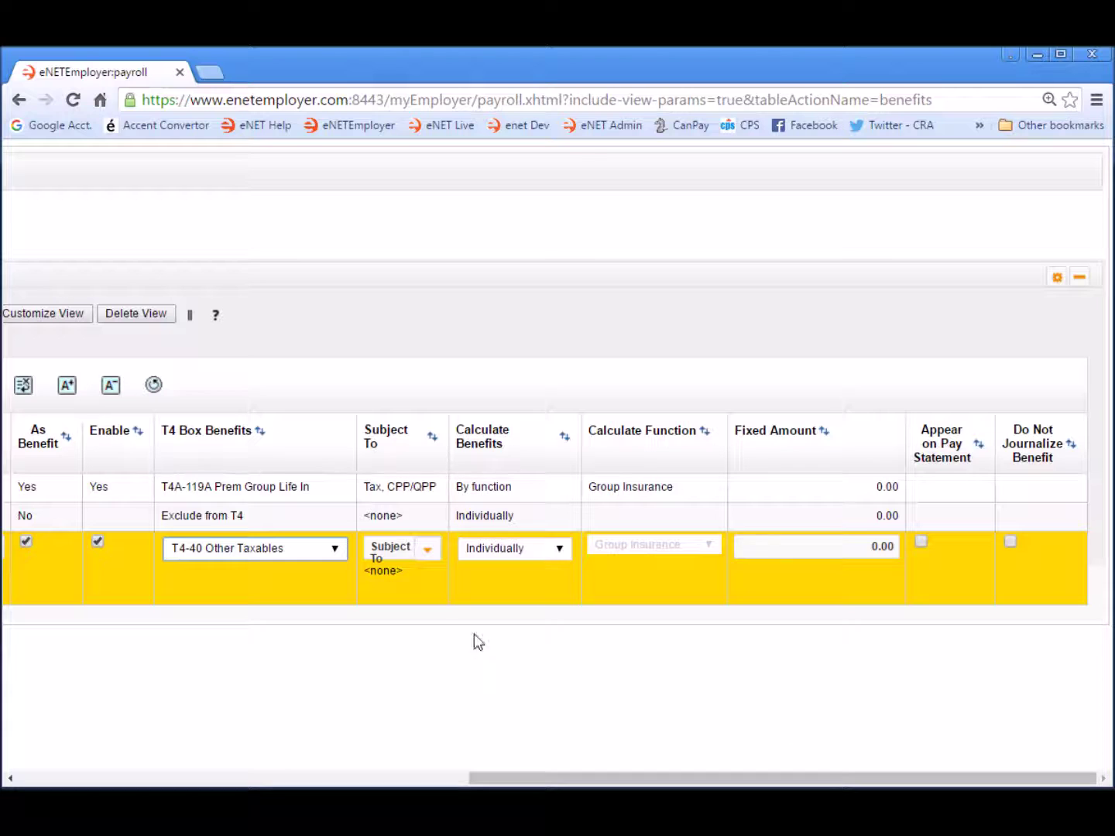
Step: Make the RRSP Deduction benefit subject to Tax, CPP/QPP, EI and WCB
{"action": "left_click", "coordinate": [430, 551]}
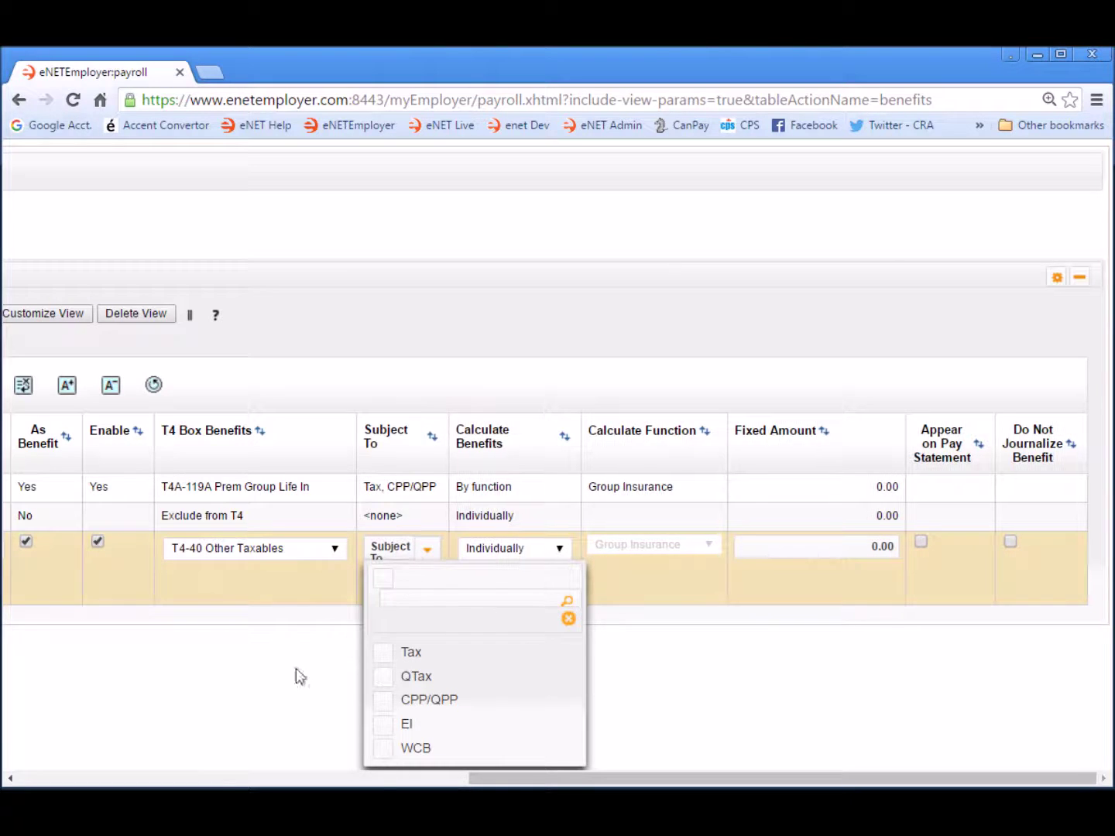
{"action": "left_click", "coordinate": [386, 749]}
{"action": "left_click", "coordinate": [385, 726]}
{"action": "left_click", "coordinate": [385, 701]}
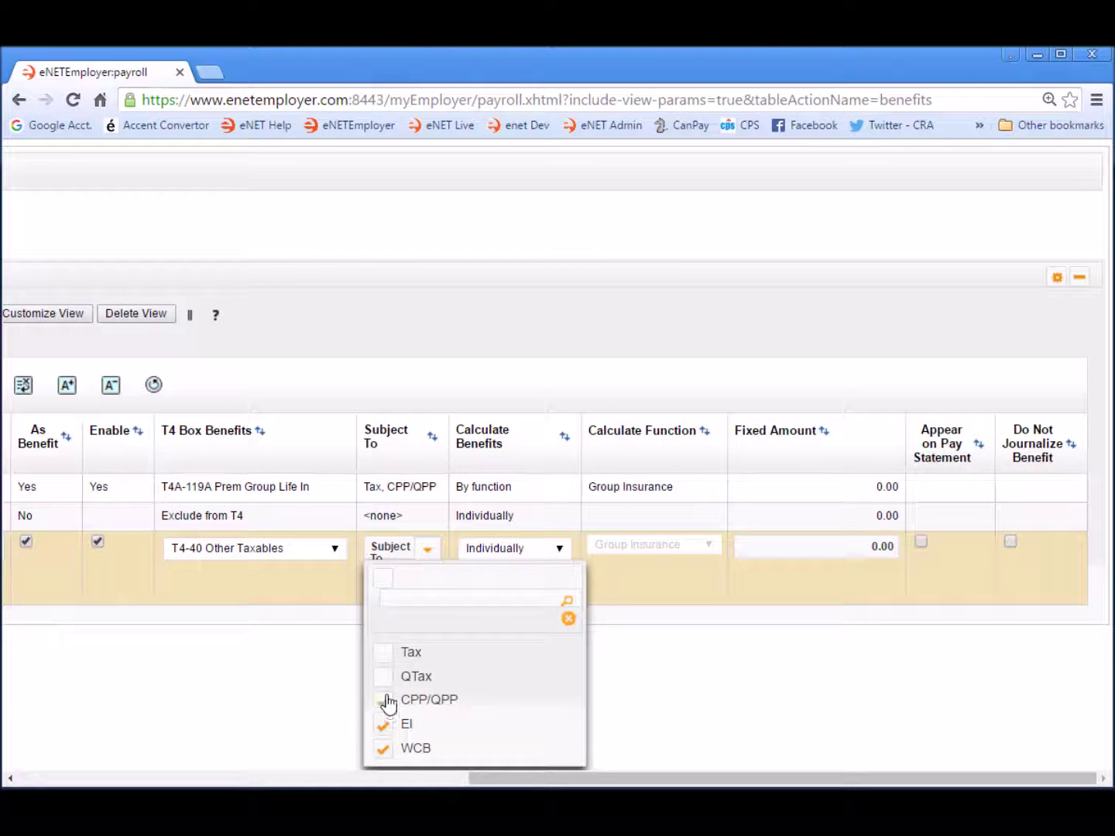
{"action": "left_click", "coordinate": [385, 654]}
{"action": "left_click", "coordinate": [568, 619]}
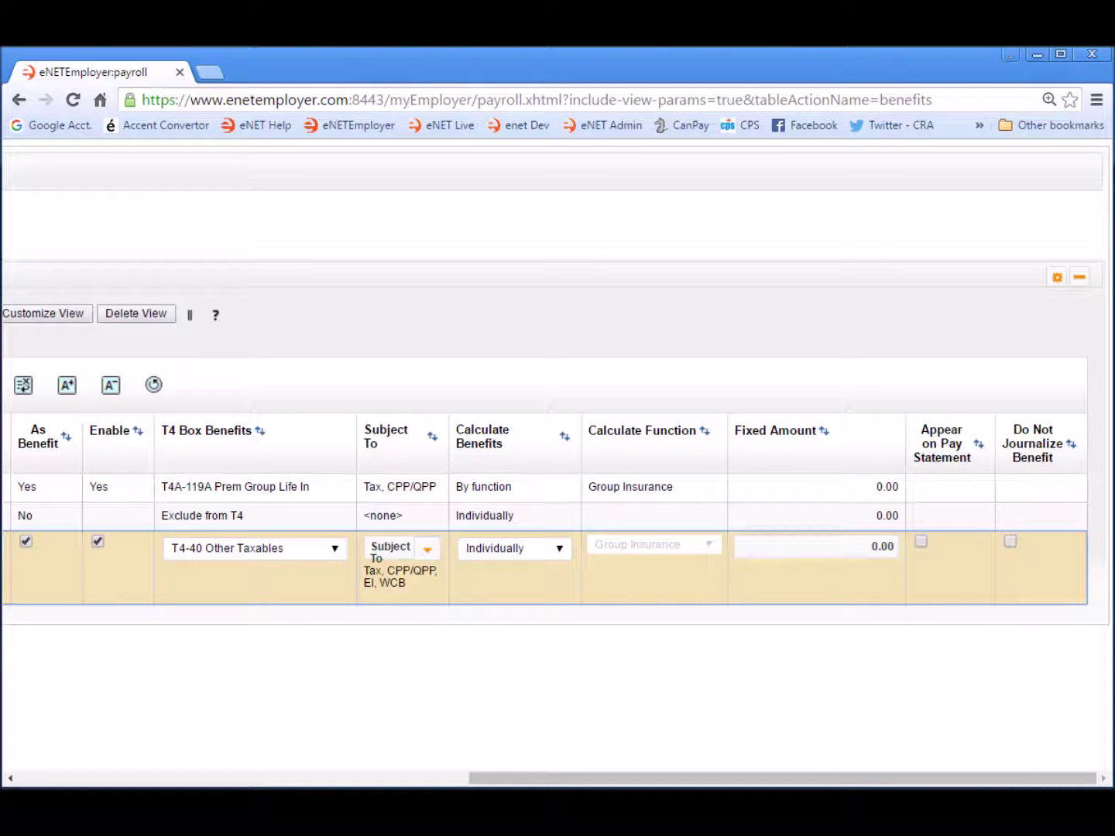
Step: Calculate the RRSP Deduction benefit by function using the RRSP Deduction function, and accept the edited row
{"action": "left_click", "coordinate": [559, 548]}
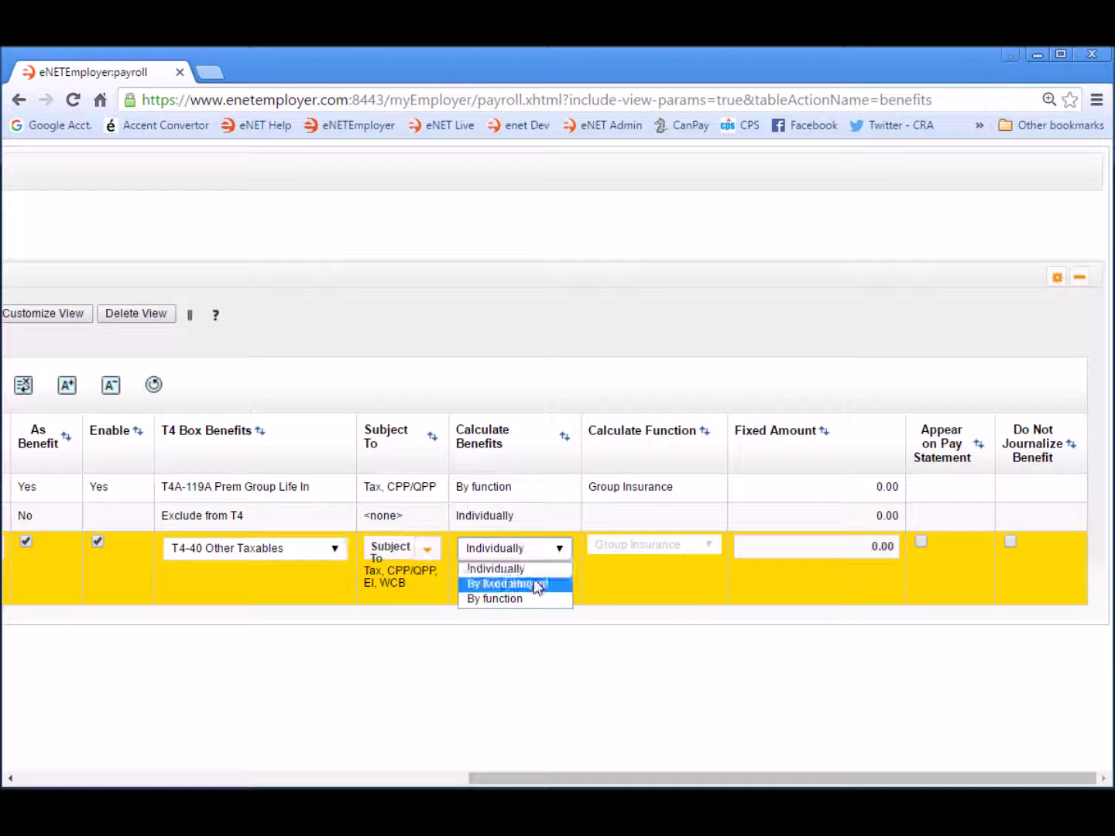
{"action": "left_click", "coordinate": [516, 598]}
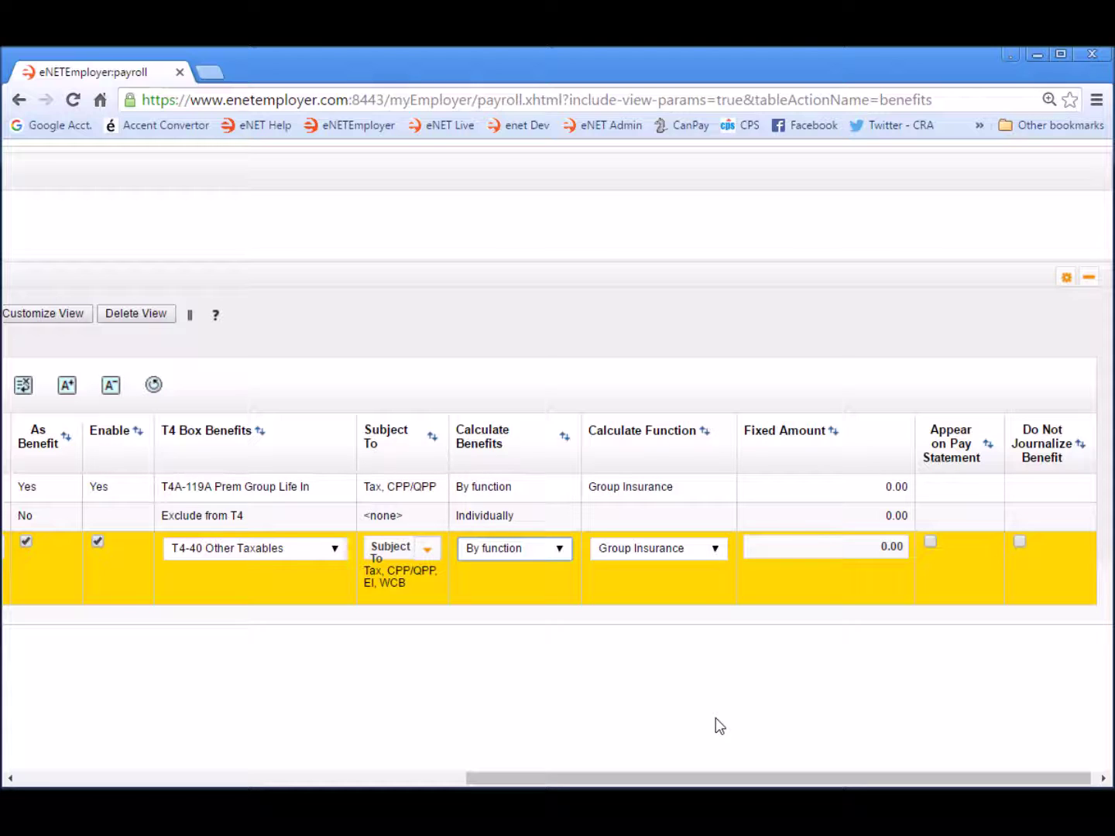
{"action": "left_click", "coordinate": [717, 549]}
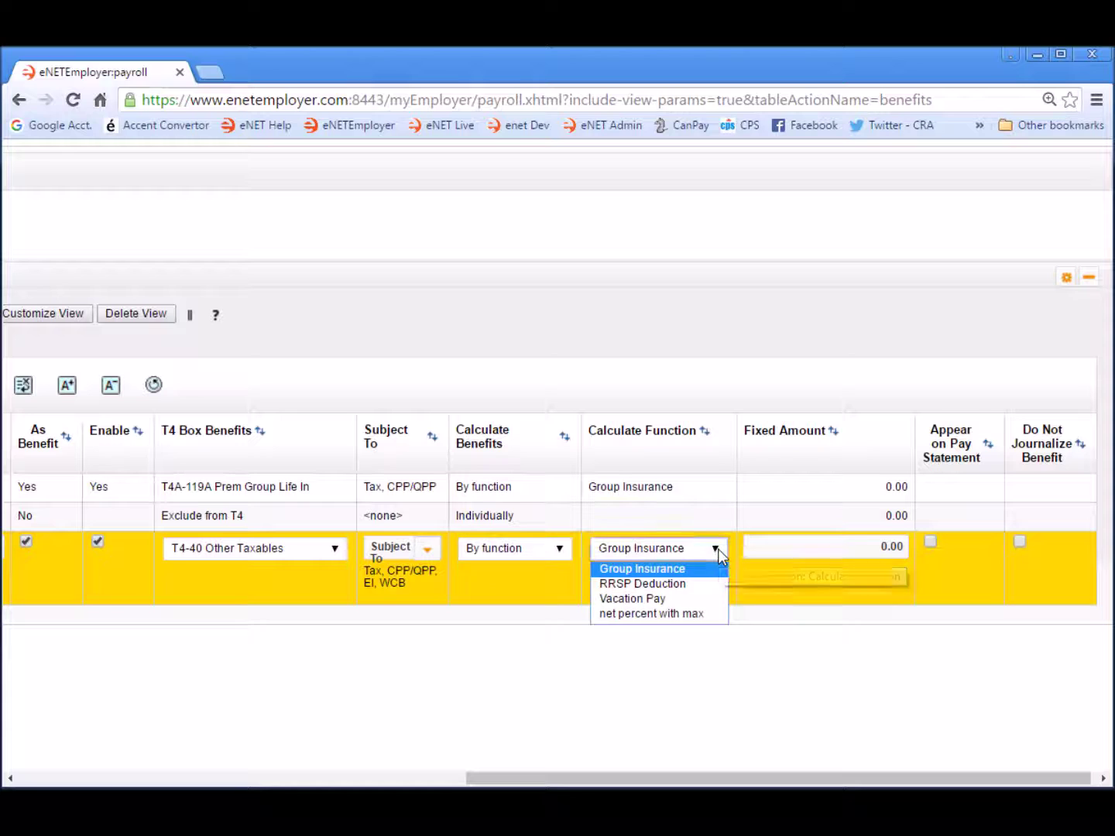
{"action": "left_click", "coordinate": [686, 592]}
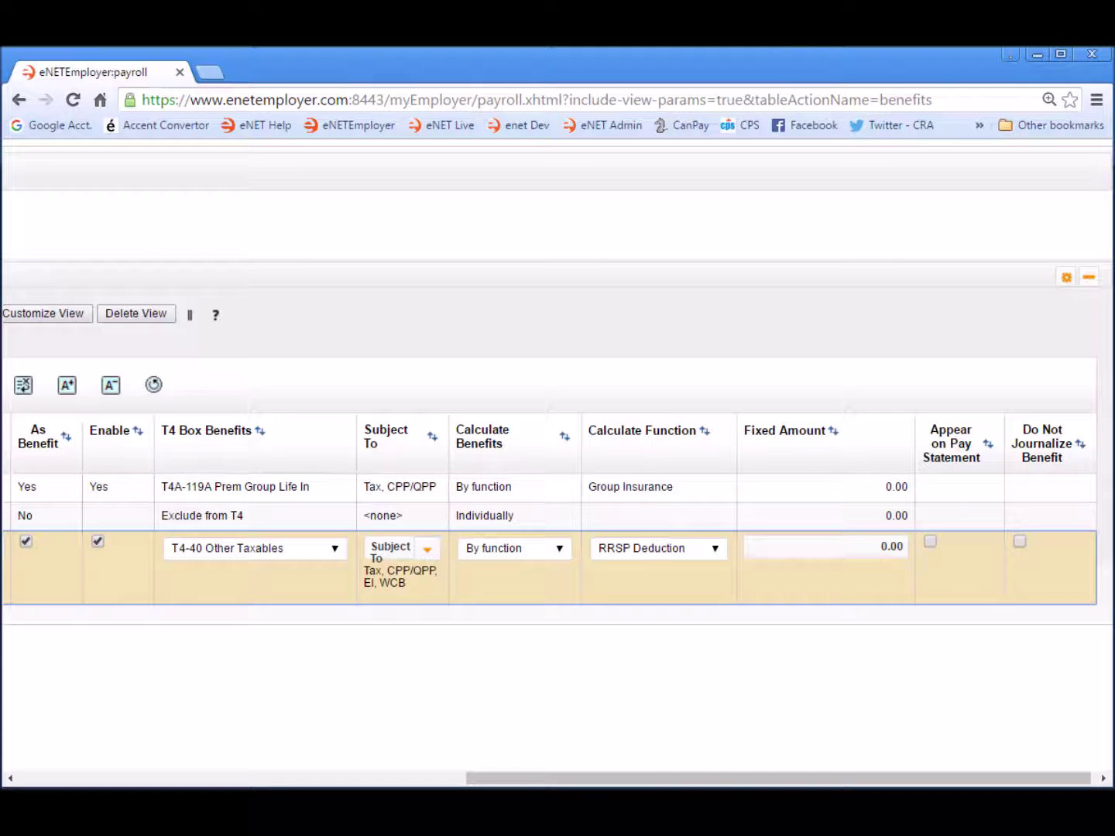
{"action": "left_click", "coordinate": [46, 778]}
{"action": "left_click", "coordinate": [72, 547]}
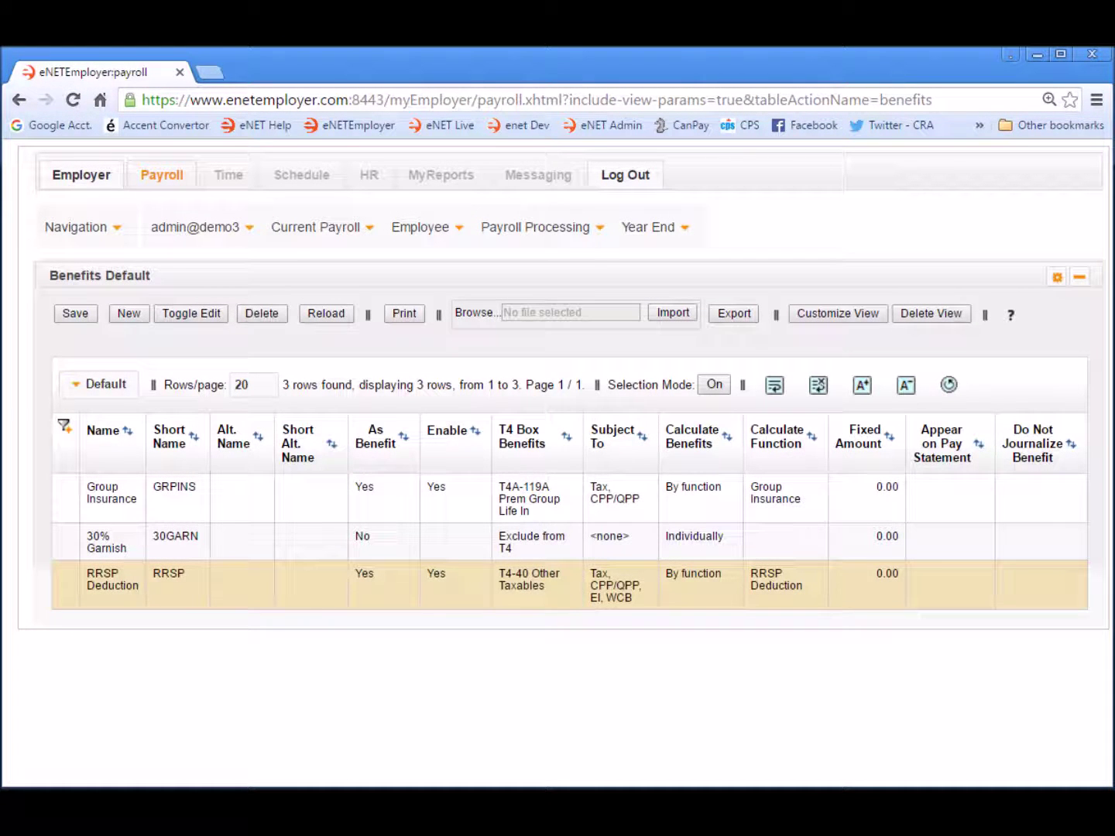